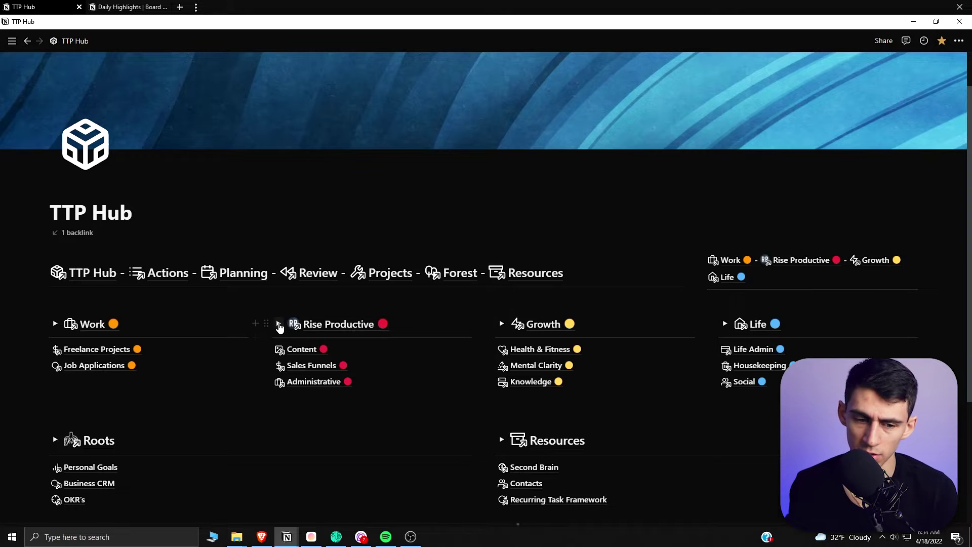
- Expand the Rise Productive toggle on the TTP Hub page to show its Branches list
click(280, 325)
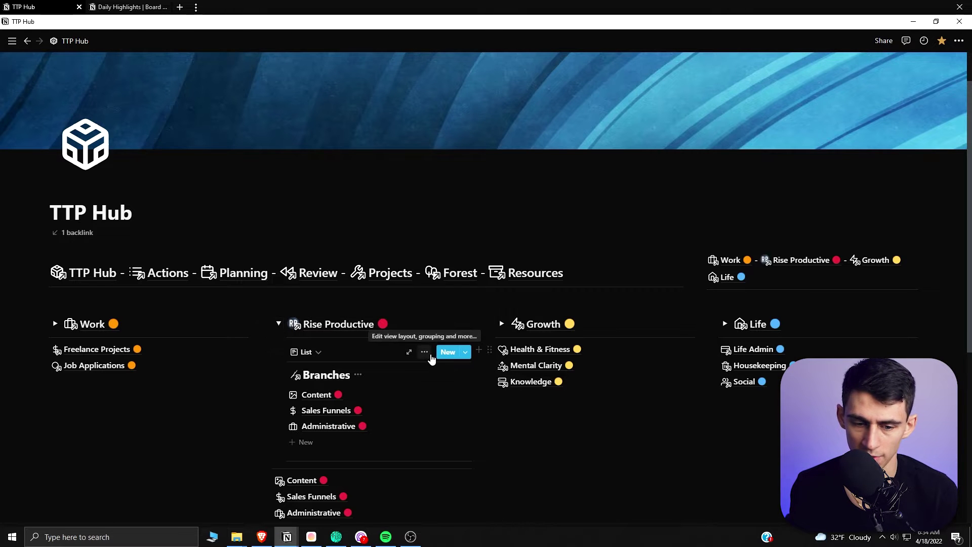
- Check the Branches view's 'Status contains Rise Productive' filter, then collapse Rise Productive and scroll down
click(425, 352)
click(366, 311)
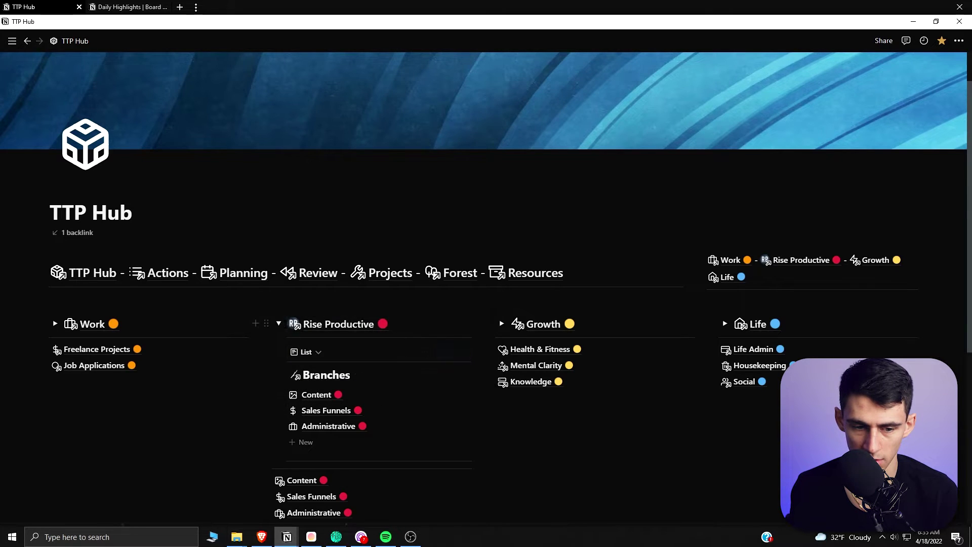
click(278, 323)
scroll(380, 276, down, 1)
scroll(248, 329, down, 2)
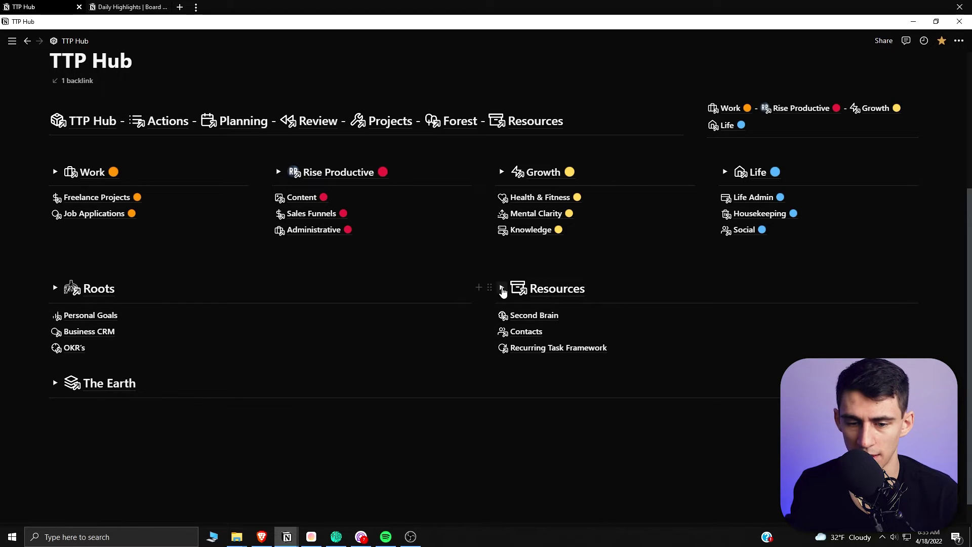
- Expand Resources, check its Archive: Unchecked filter, and open the Companies resource
click(503, 290)
scroll(798, 238, down, 2)
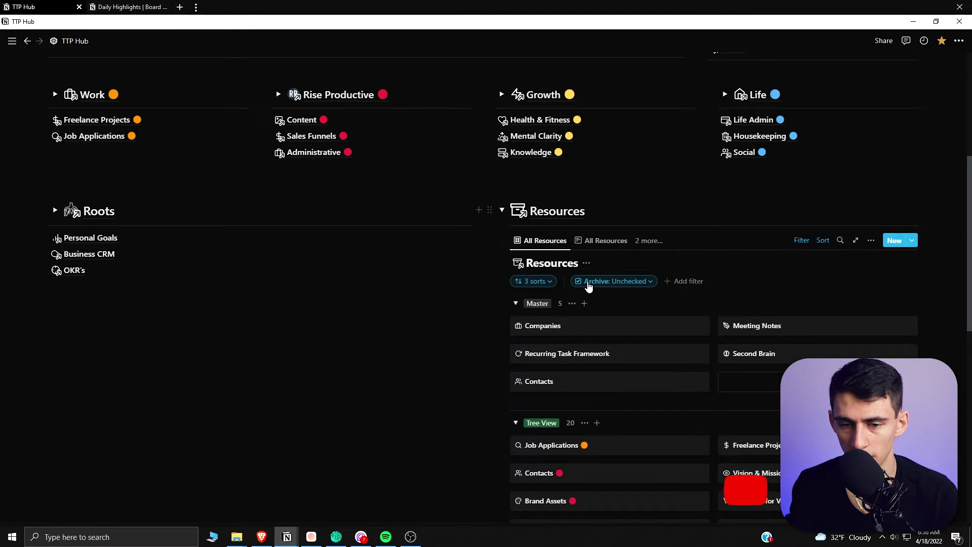
click(586, 286)
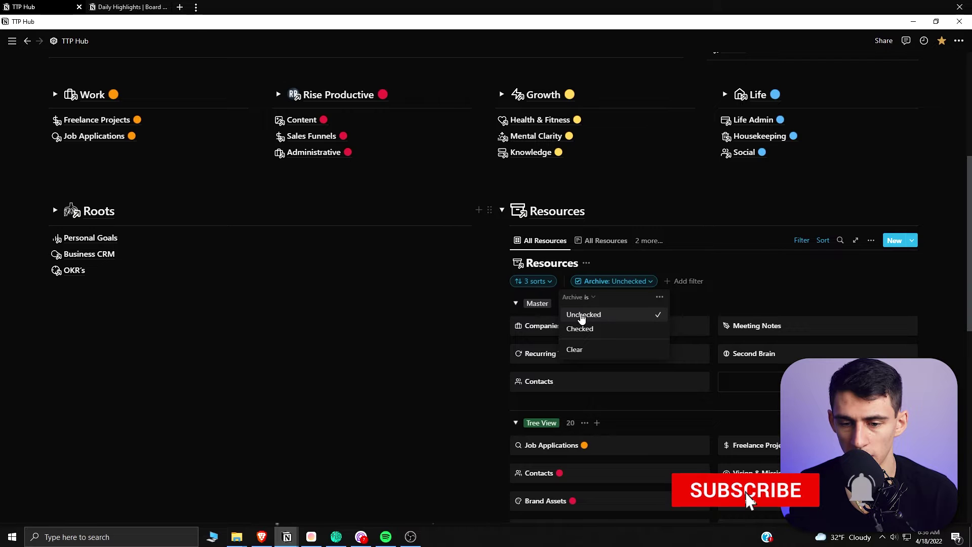
click(462, 332)
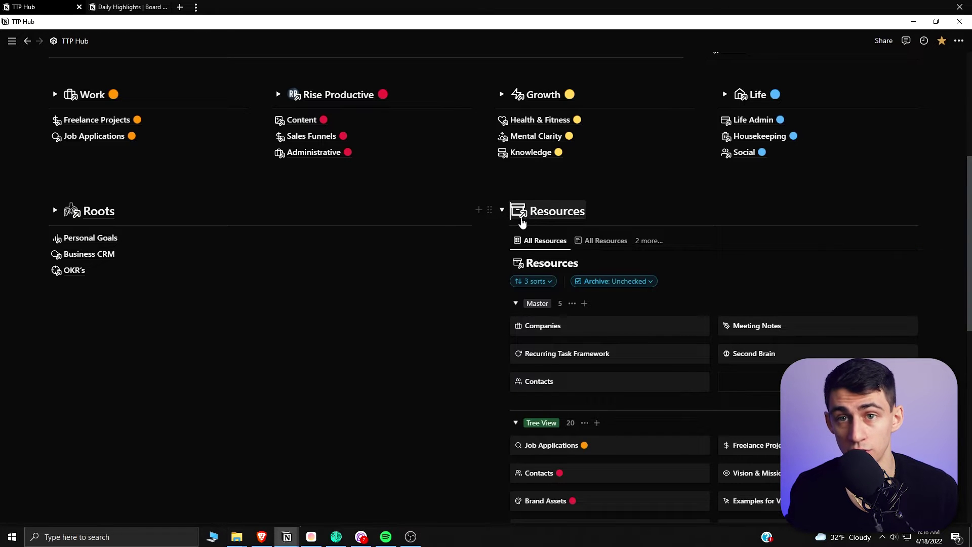
scroll(519, 222, down, 1)
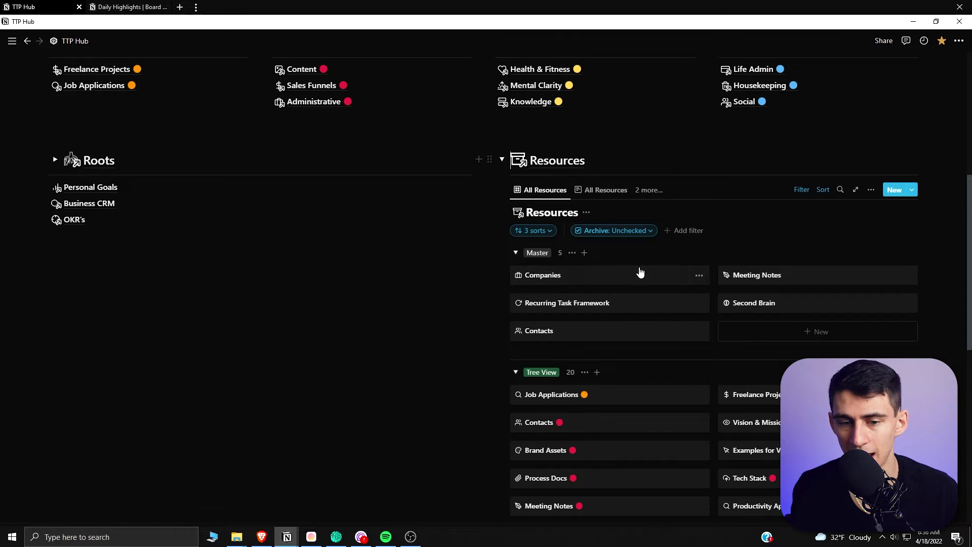
click(640, 272)
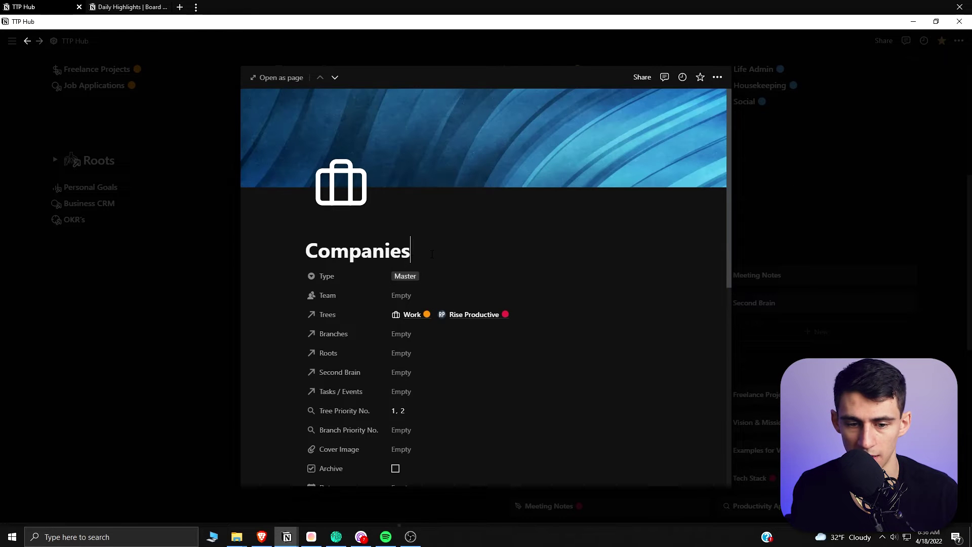
- Tick Archive on the Companies resource so the Master group shows four items
click(432, 254)
scroll(422, 355, down, 1)
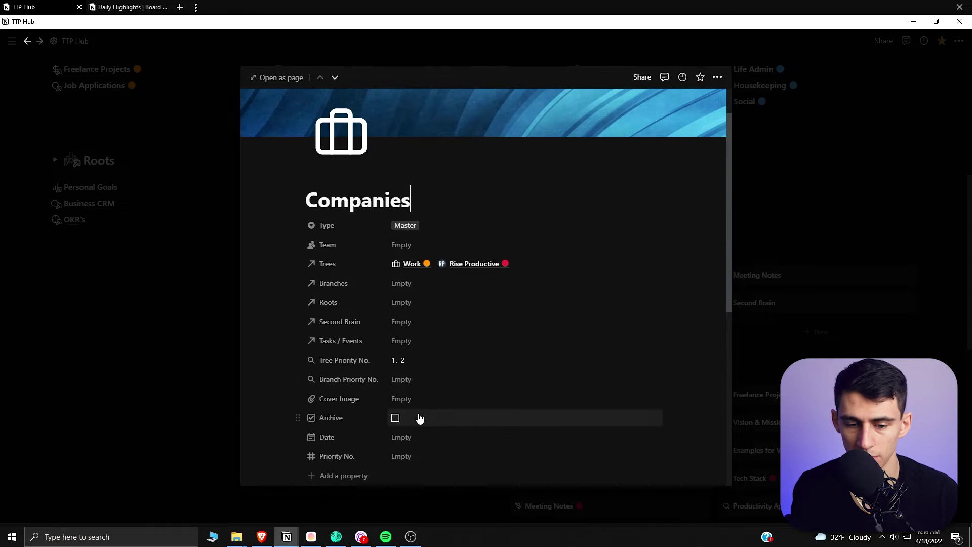
click(396, 418)
click(193, 377)
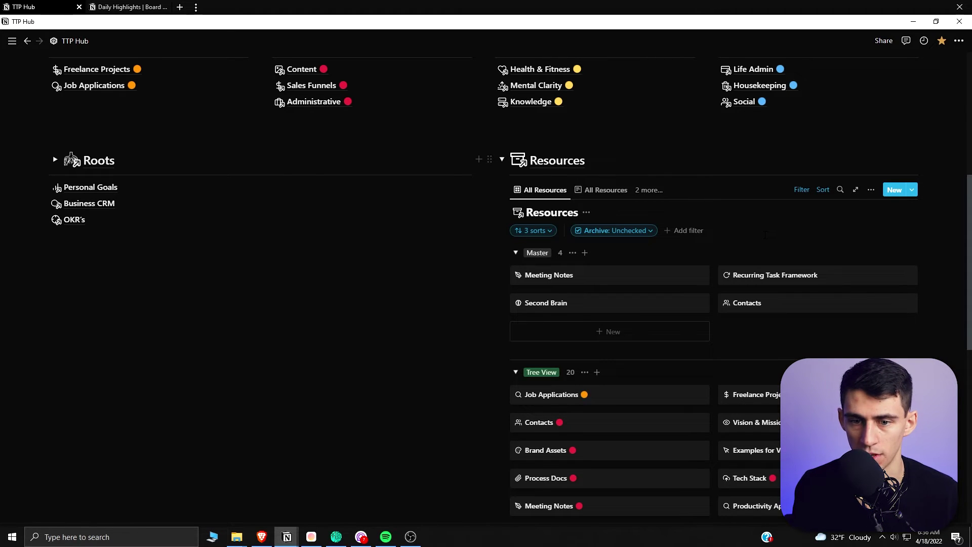
scroll(522, 319, up, 2)
- In the Archived (Gallery) view, untick Archive on Companies, then return to Master Resources and go back
click(541, 316)
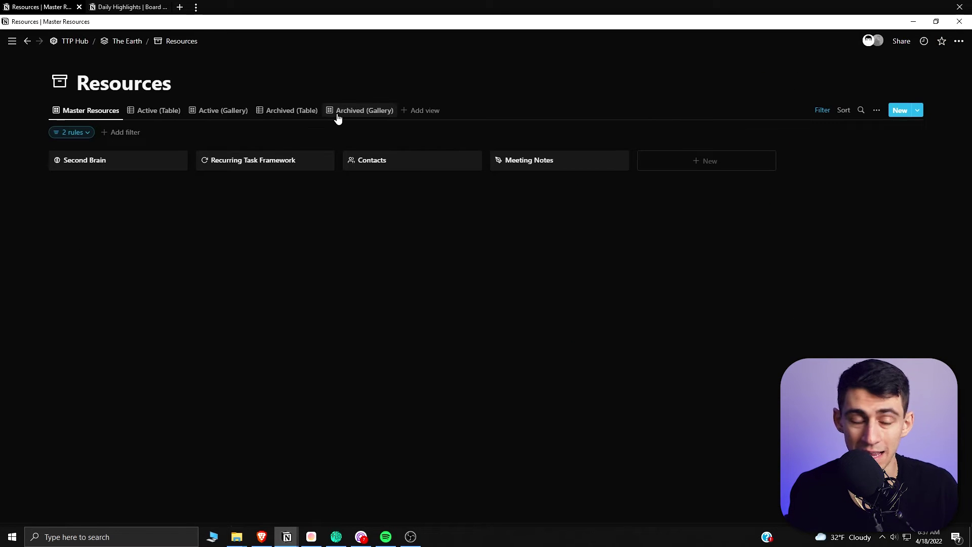
click(348, 115)
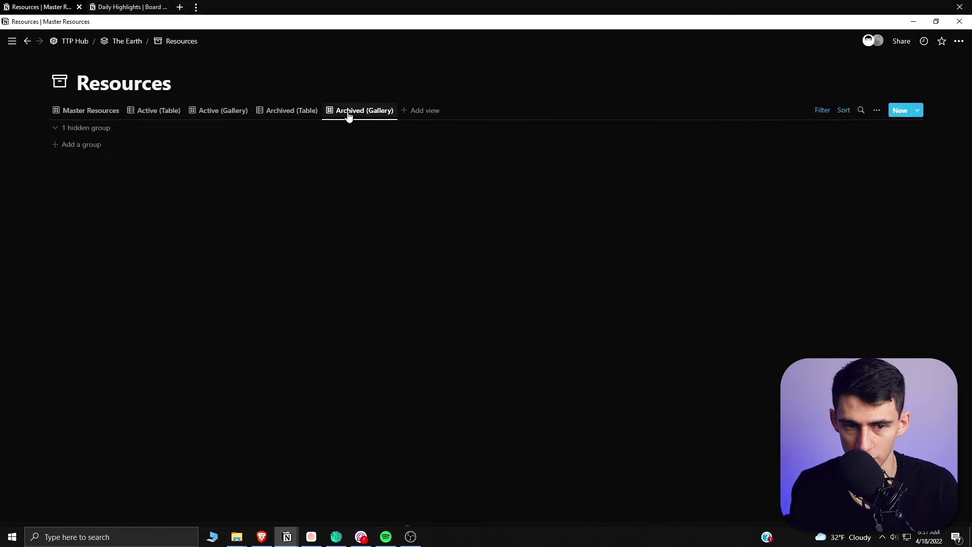
click(121, 161)
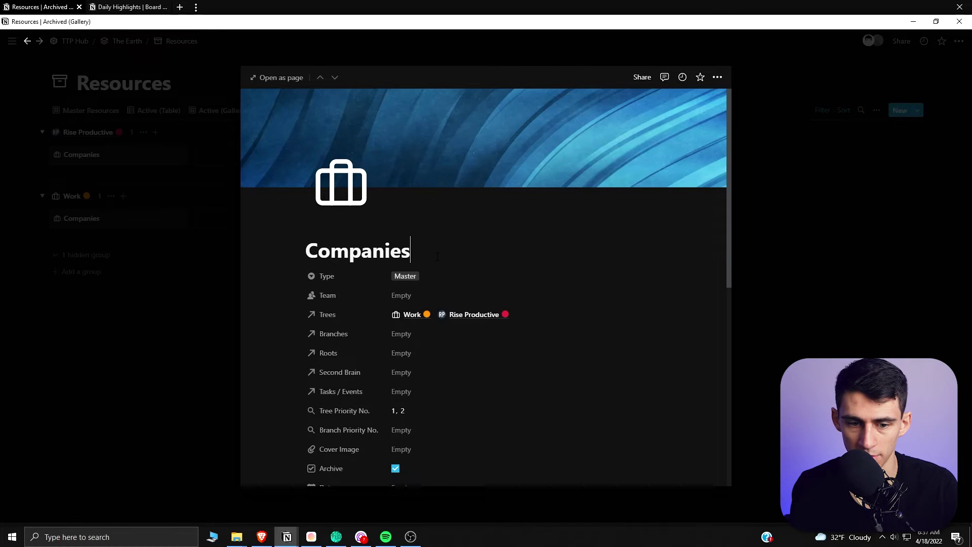
scroll(437, 257, down, 3)
click(396, 366)
click(204, 350)
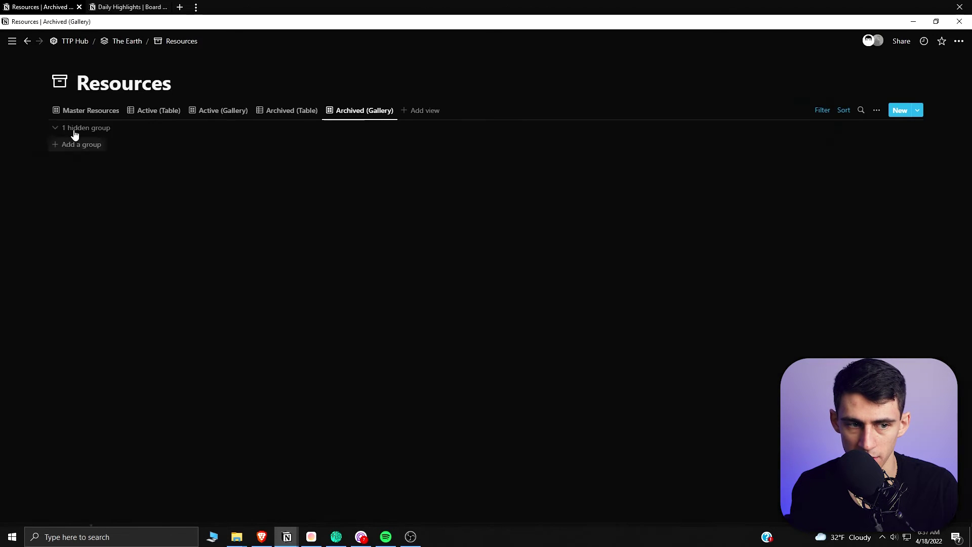
click(90, 110)
click(69, 41)
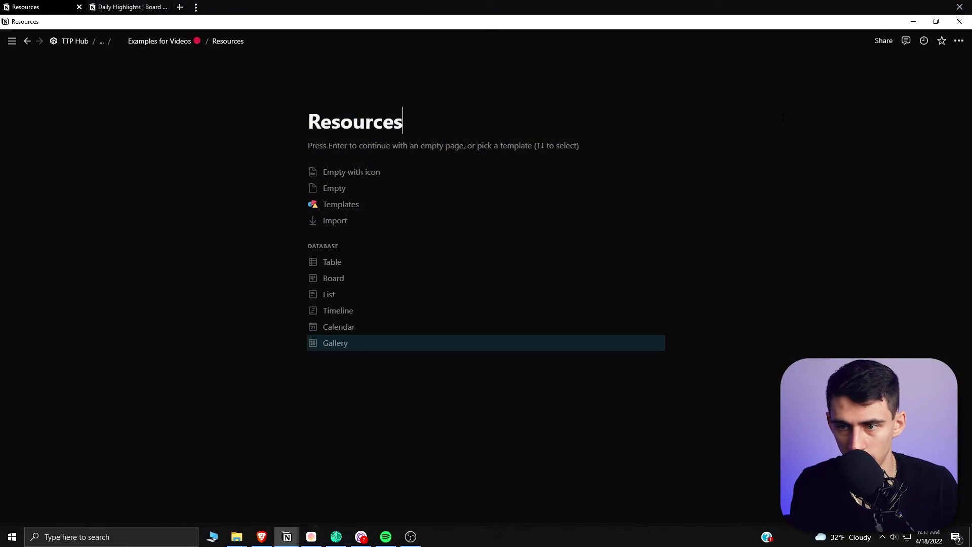
- Give the Resources page the card file box emoji icon and turn on full width
click(341, 105)
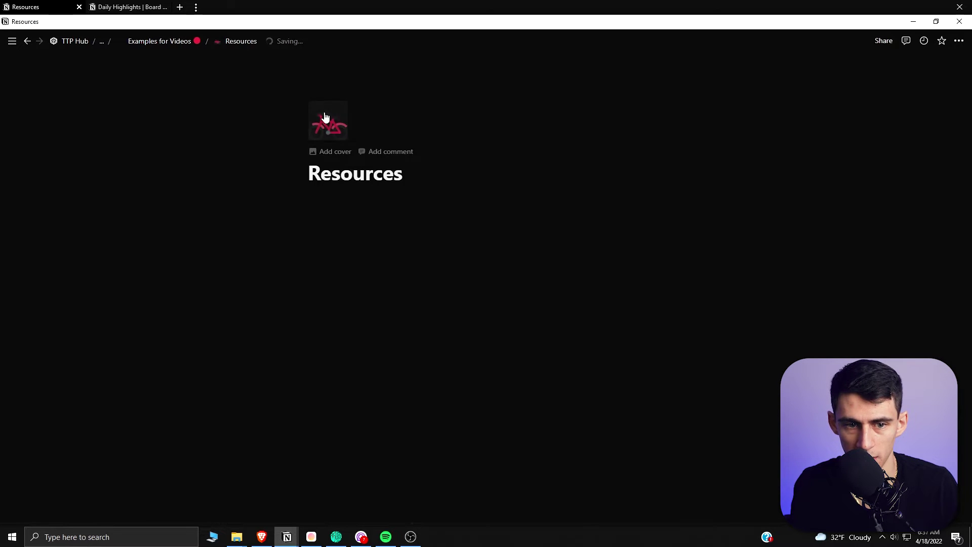
click(324, 117)
text(file)
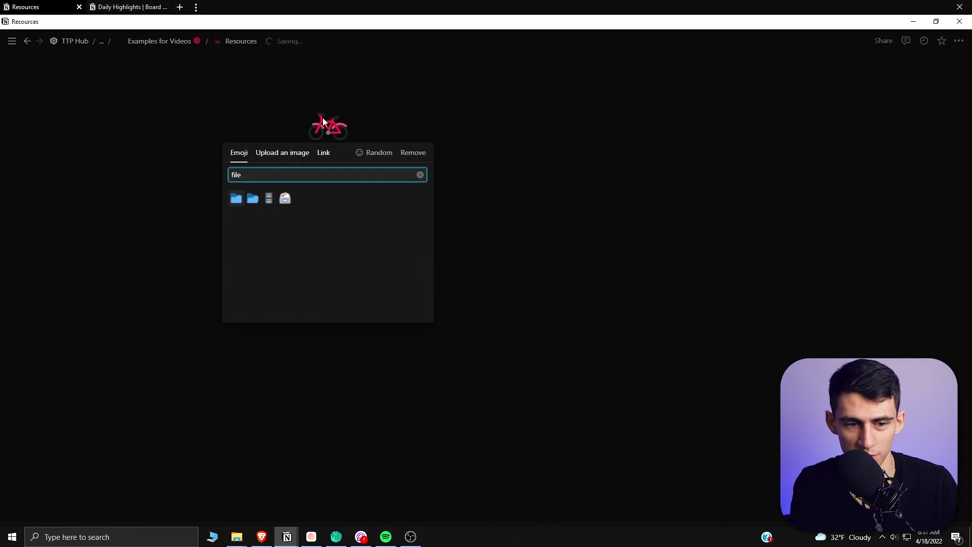
click(286, 198)
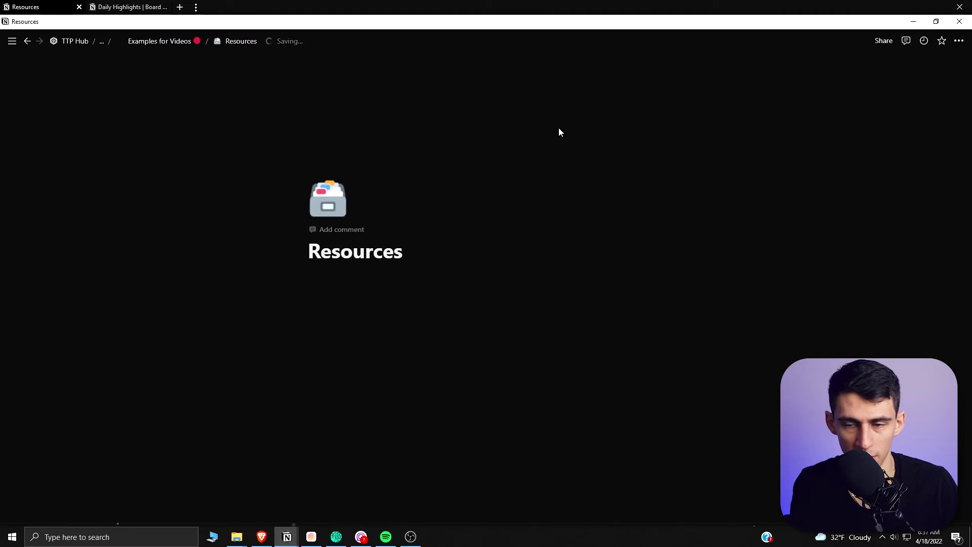
click(959, 41)
click(949, 129)
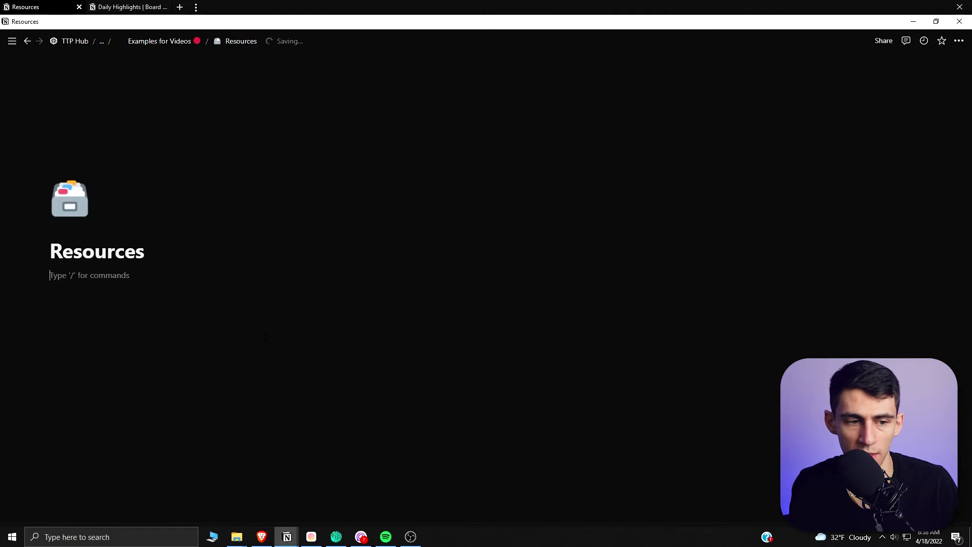
- Start an inline database in the first block by searching 'datab'
click(122, 268)
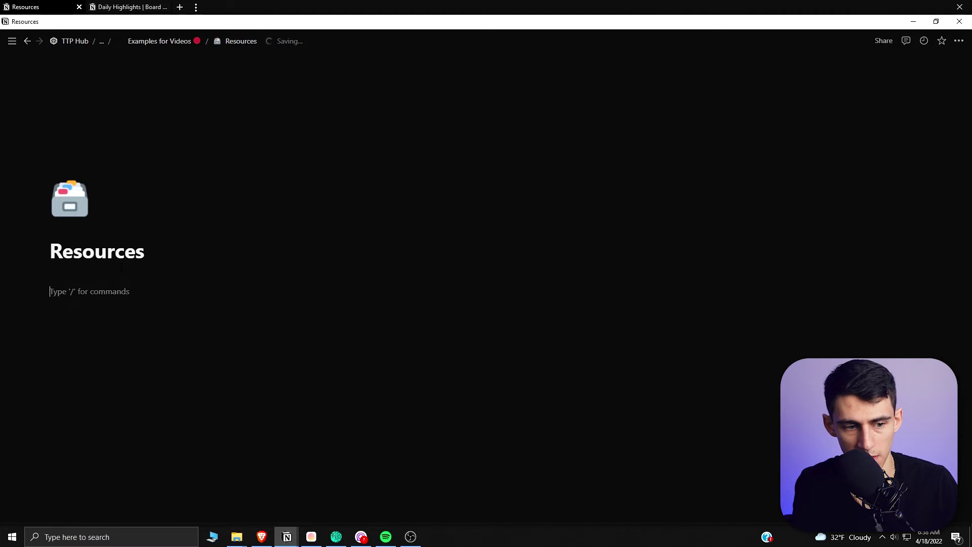
text(/ta)
key(BackSpace)
key(BackSpace)
text(database)
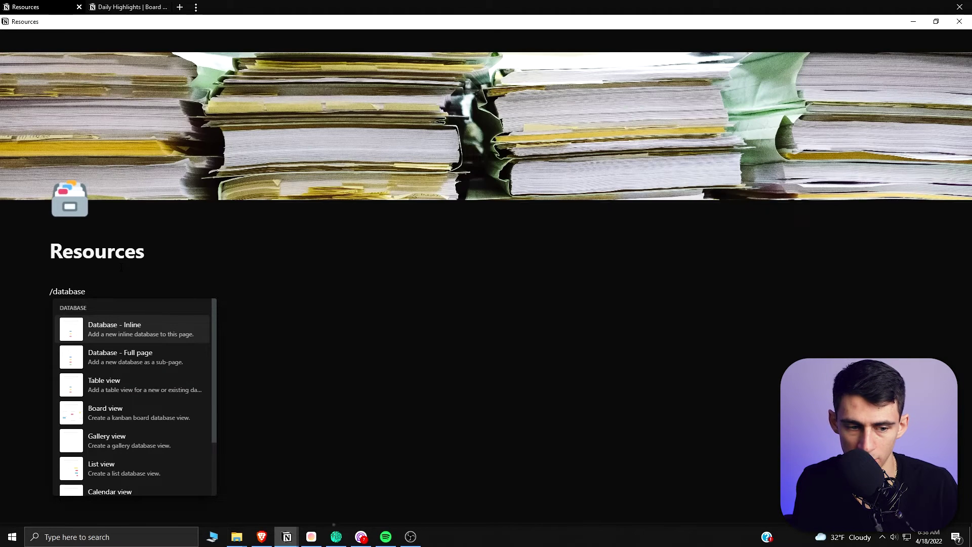
- Insert an inline table titled Resources and name its first entry 'did this'
key(Return)
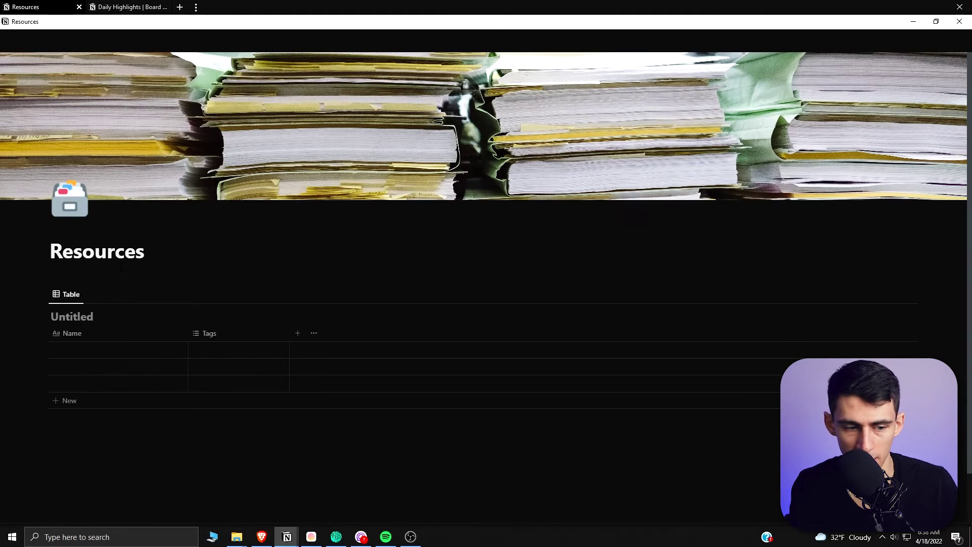
text(Resources)
key(Escape)
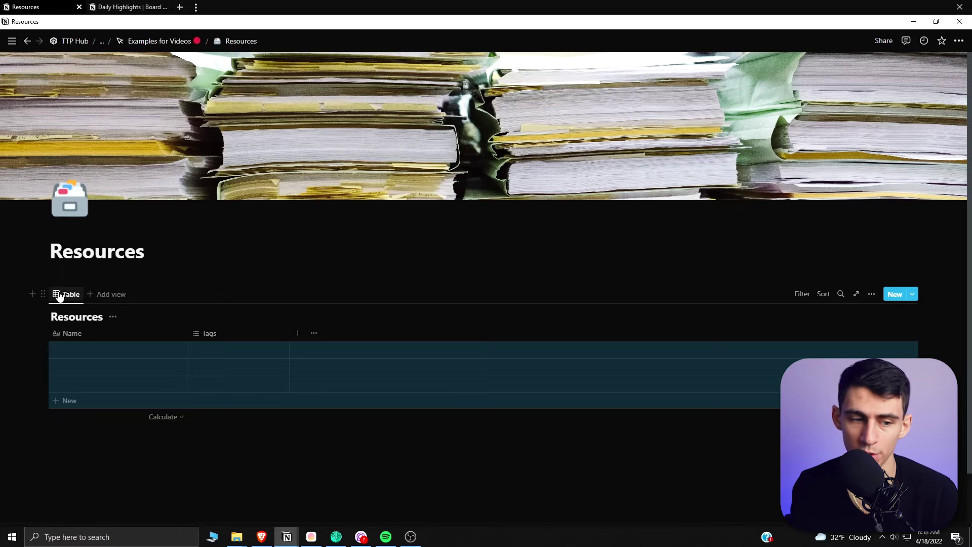
click(127, 351)
text(did)
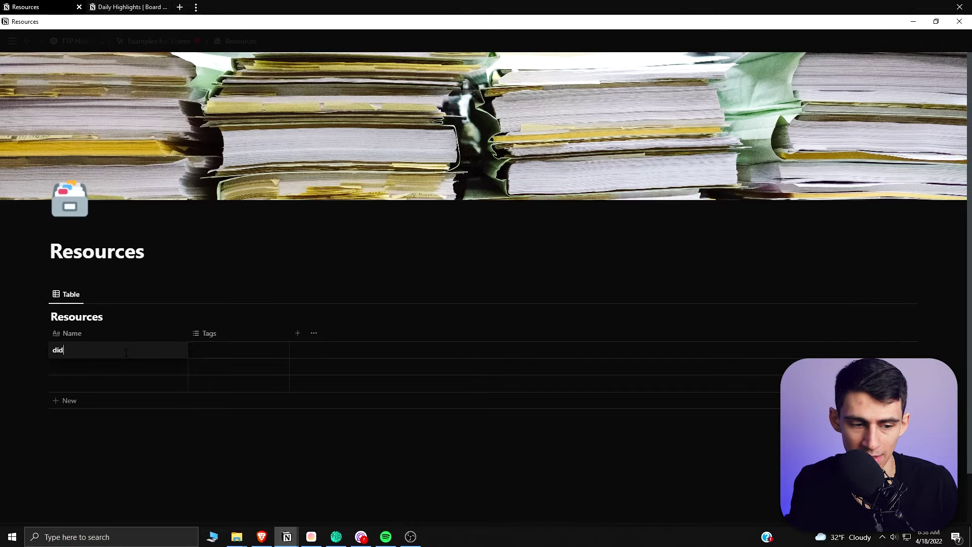
text( this)
scroll(191, 297, down, 1)
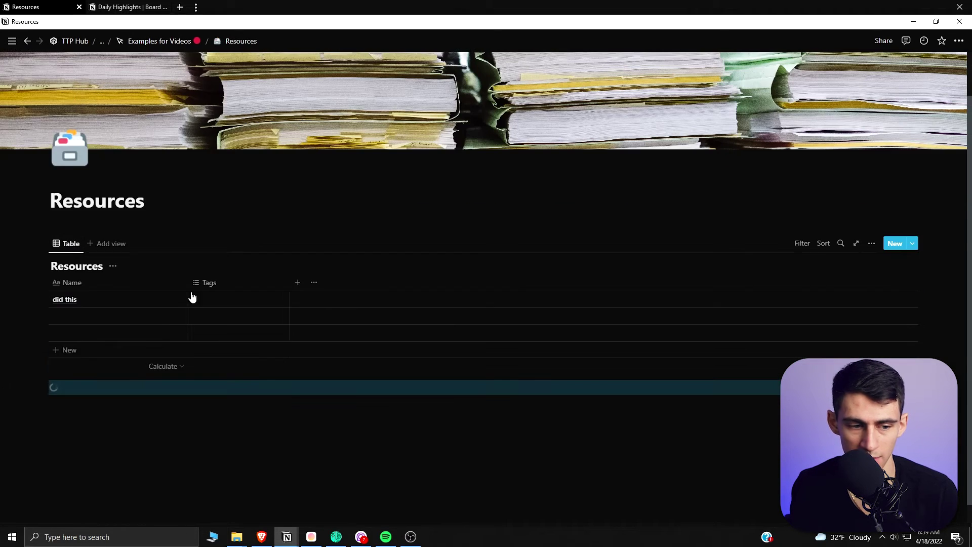
- Paste a duplicate Resources table and rename its first entry to 'ddddd'
key(ctrl+v)
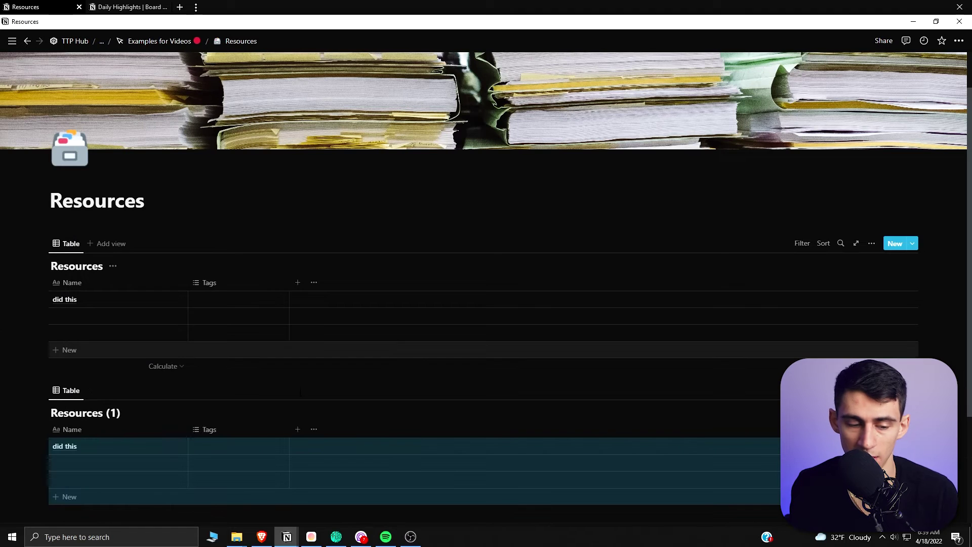
click(115, 451)
key(ctrl+a)
text(ddddd)
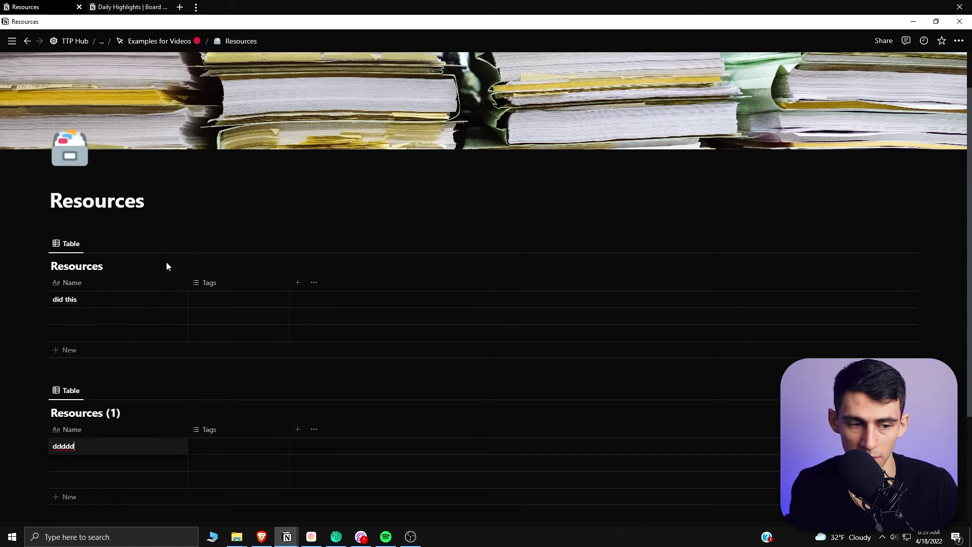
- Paste the Resources database link above the table as a linked view using the existing Table view
click(42, 243)
click(76, 191)
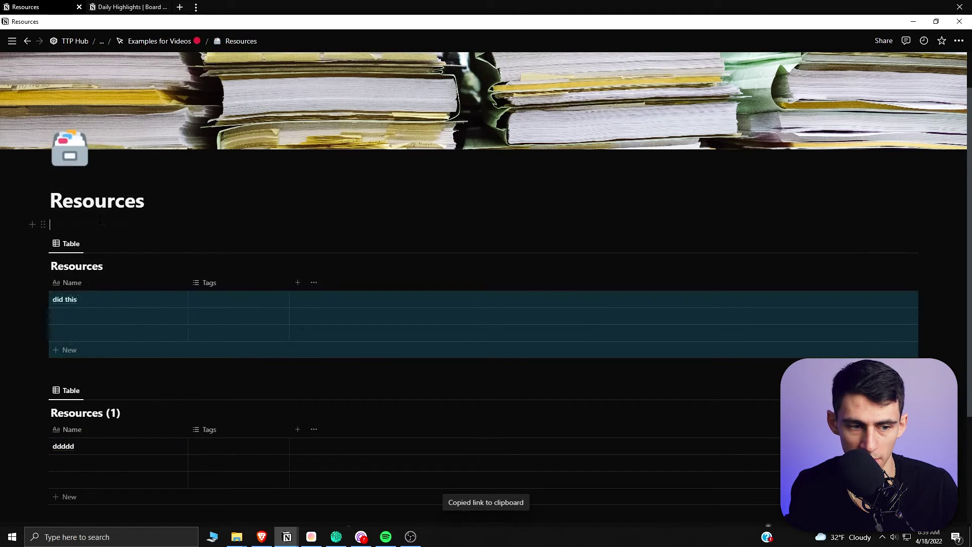
click(56, 224)
key(ctrl+v)
click(507, 256)
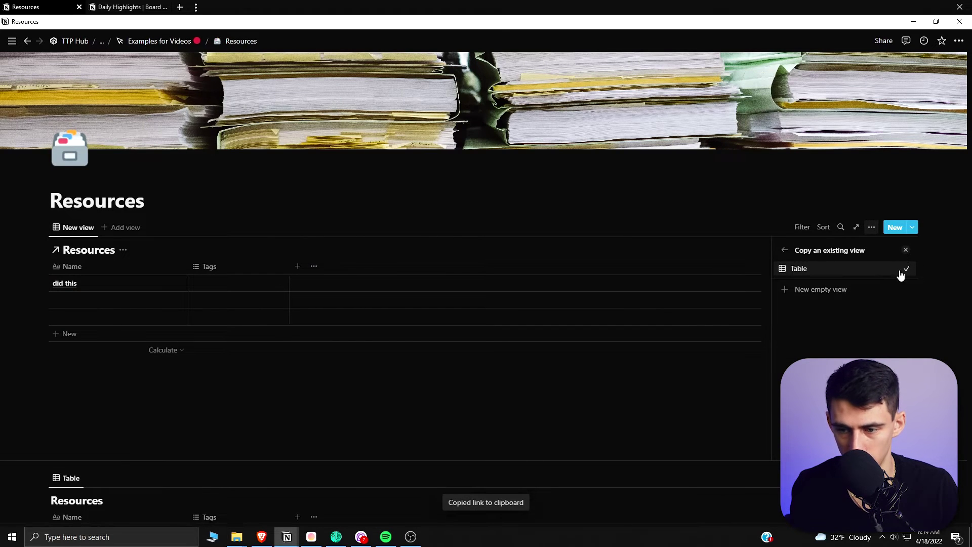
click(788, 266)
key(Escape)
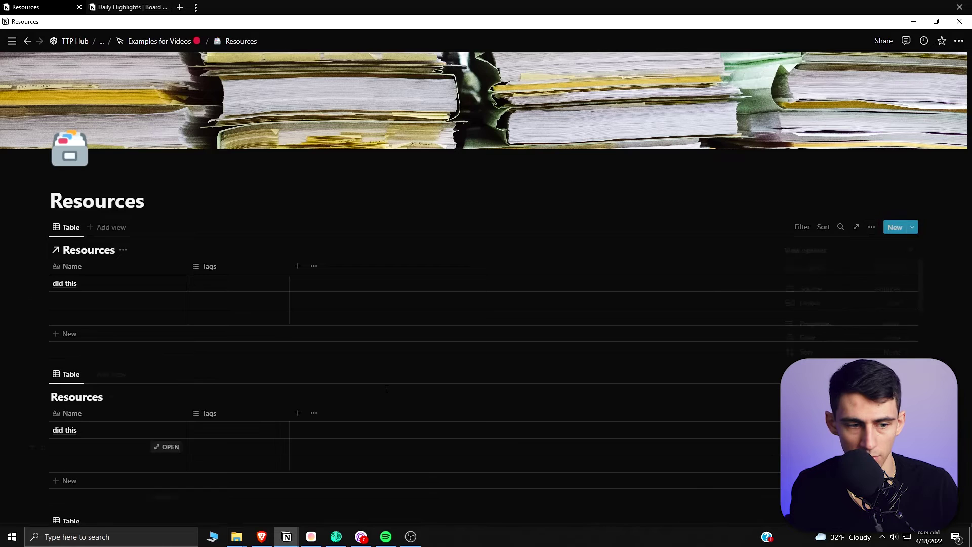
scroll(193, 266, down, 1)
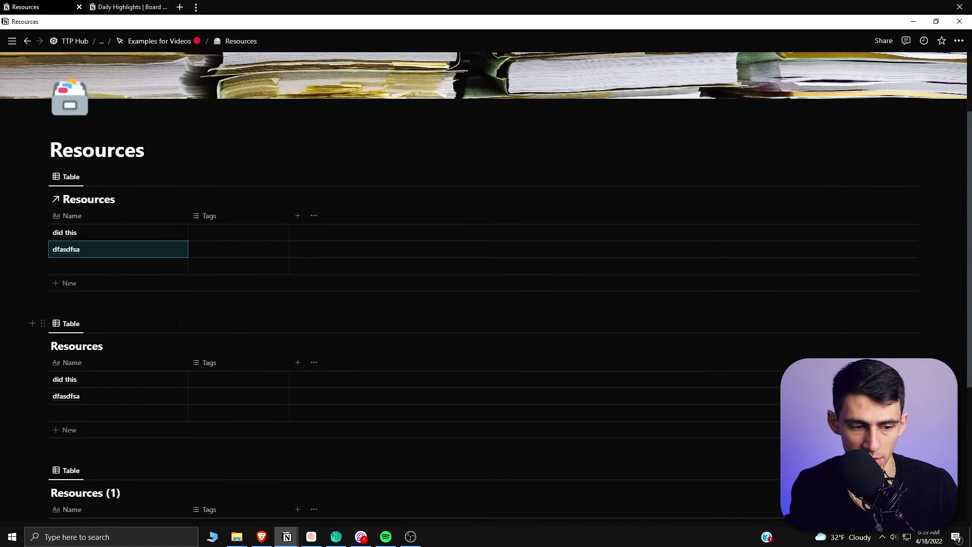
scroll(76, 328, down, 3)
click(44, 319)
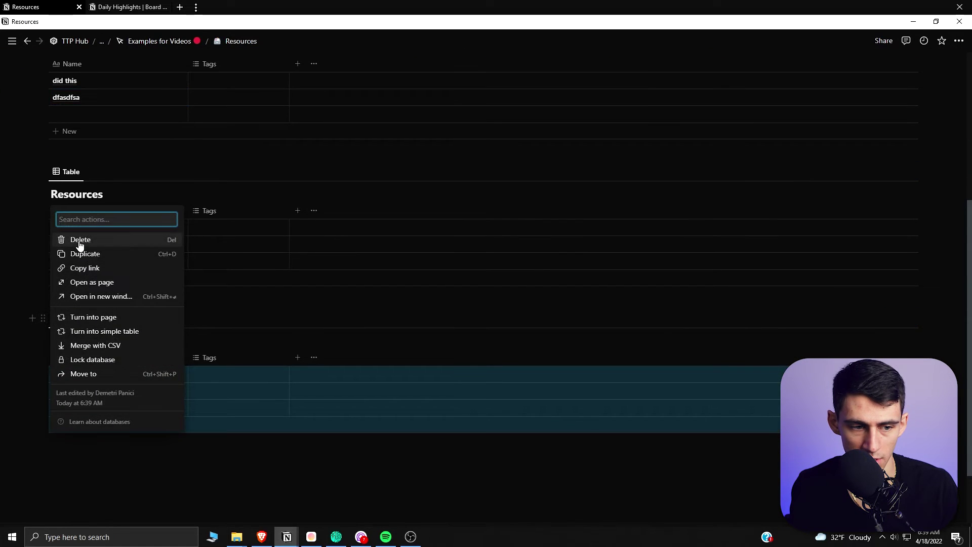
- Delete Resources (1), turn the original table into a page, and place a blank line above the linked view
click(77, 238)
drag(43, 390, 86, 247)
click(42, 244)
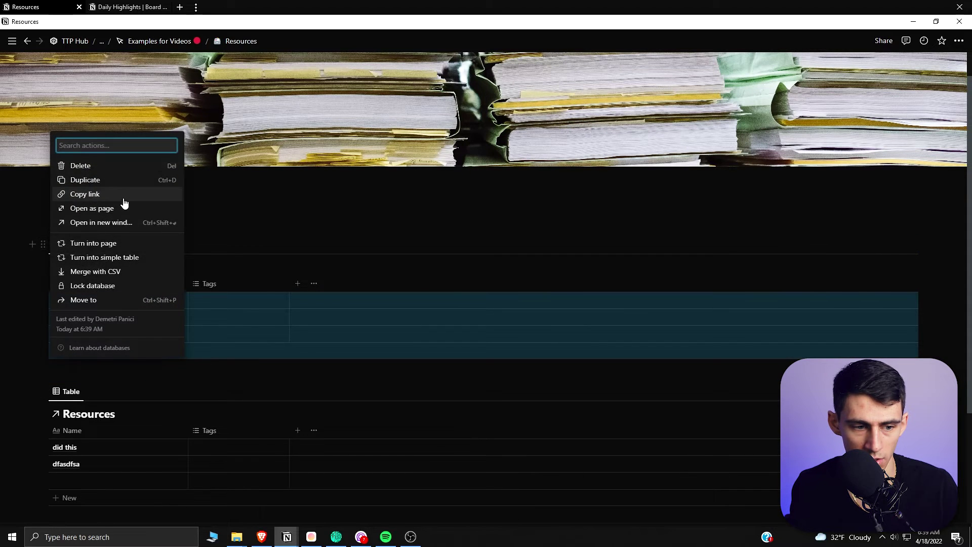
click(120, 245)
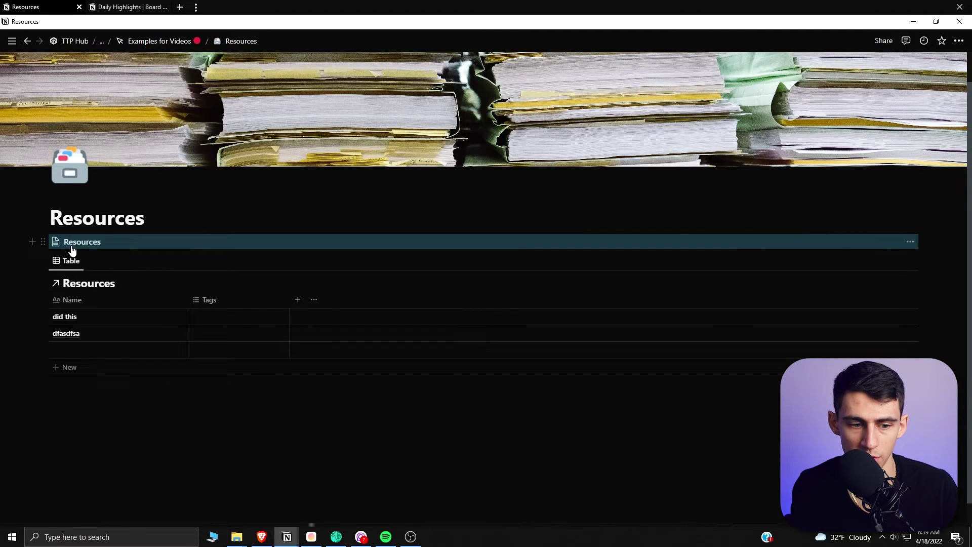
click(155, 443)
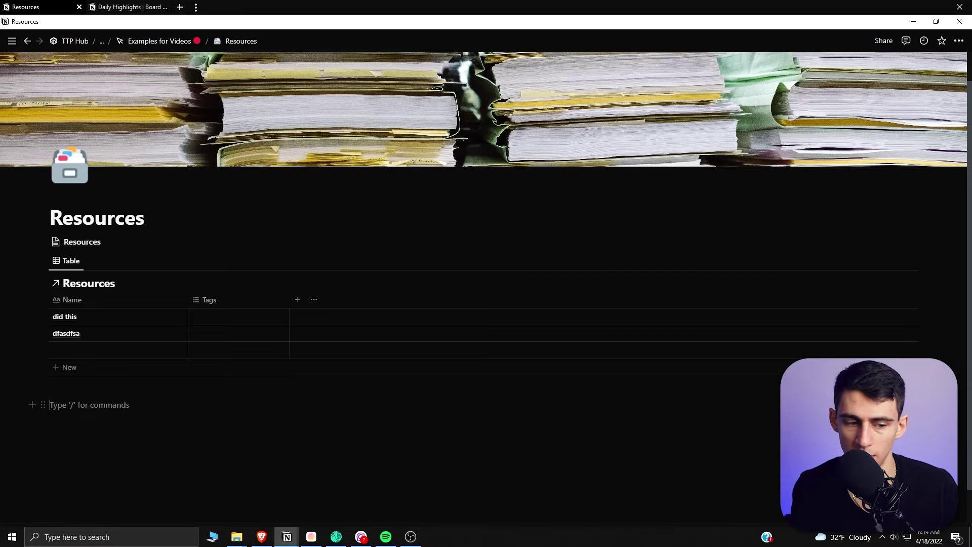
drag(40, 406, 81, 260)
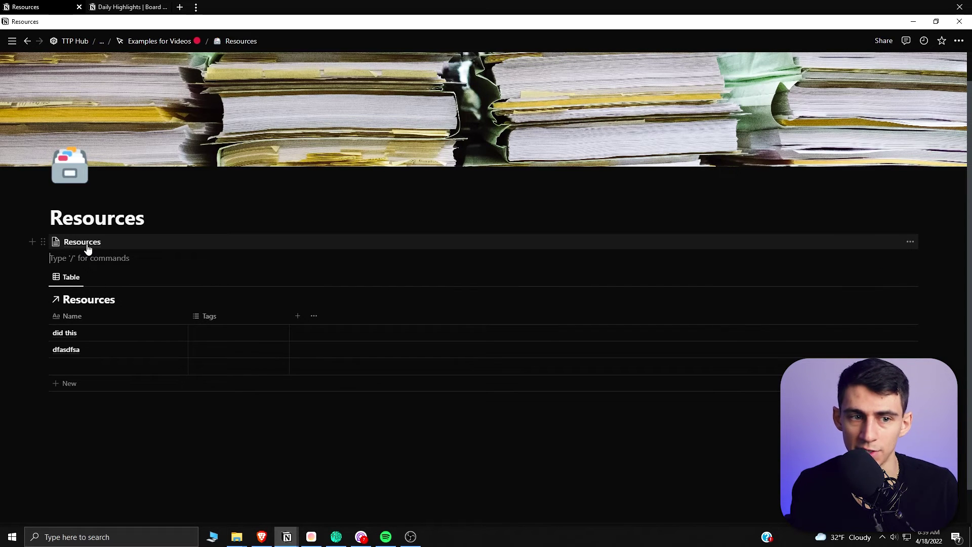
click(84, 40)
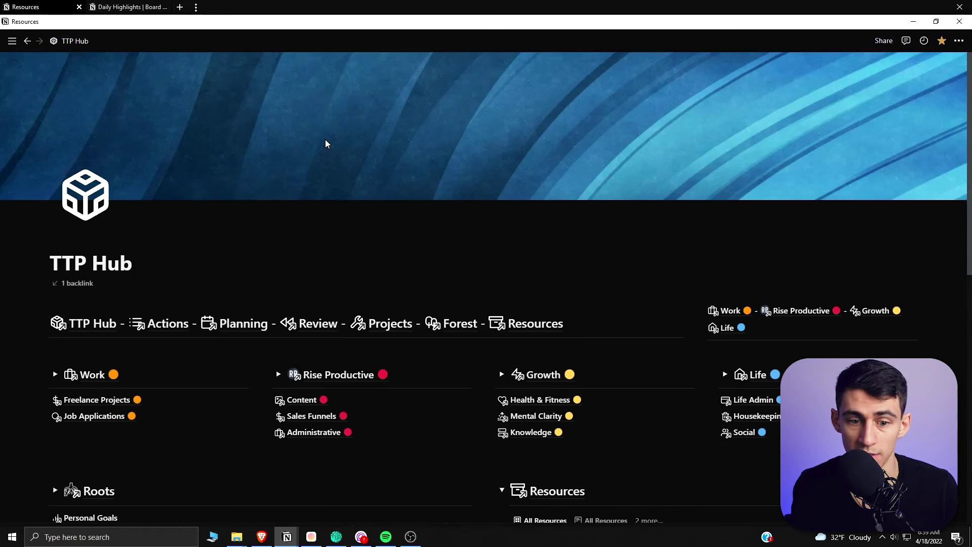
scroll(325, 144, down, 8)
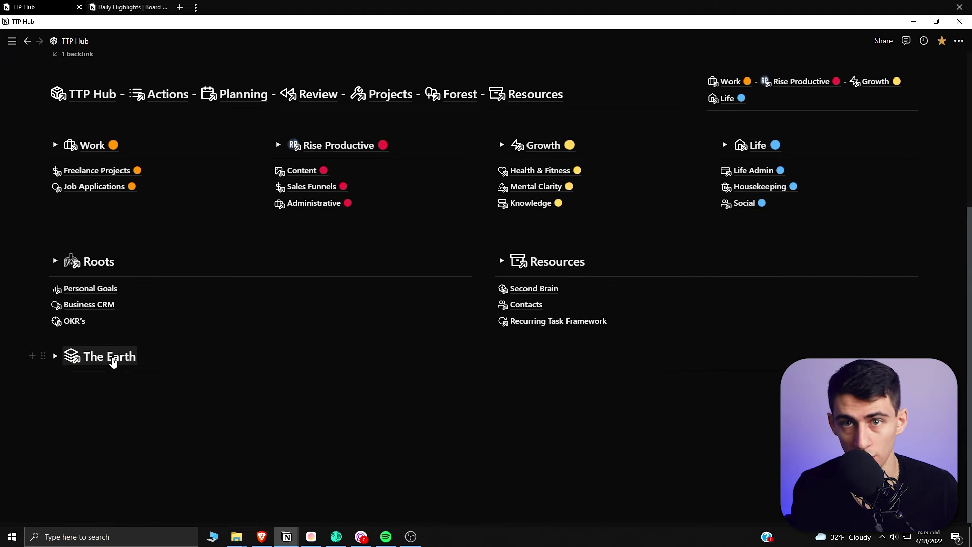
click(113, 361)
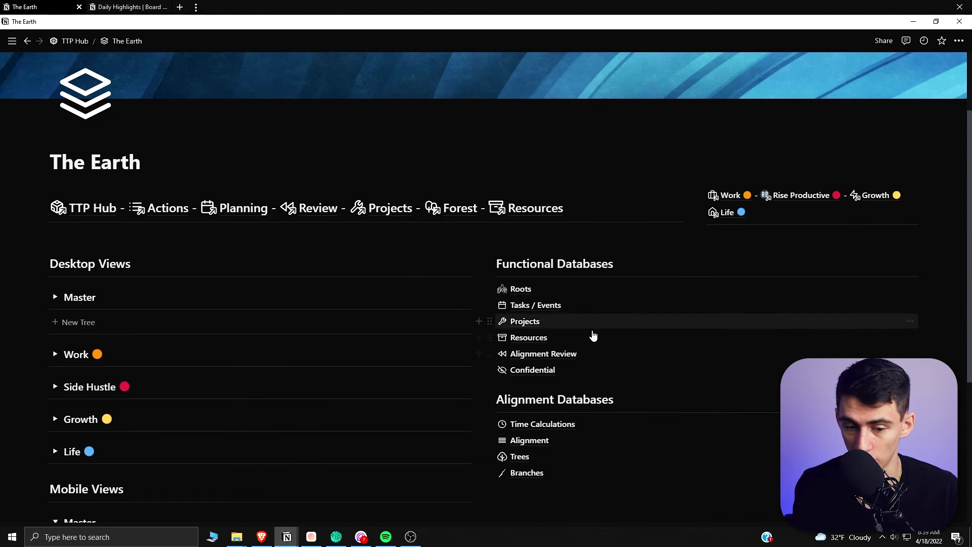
scroll(593, 336, down, 2)
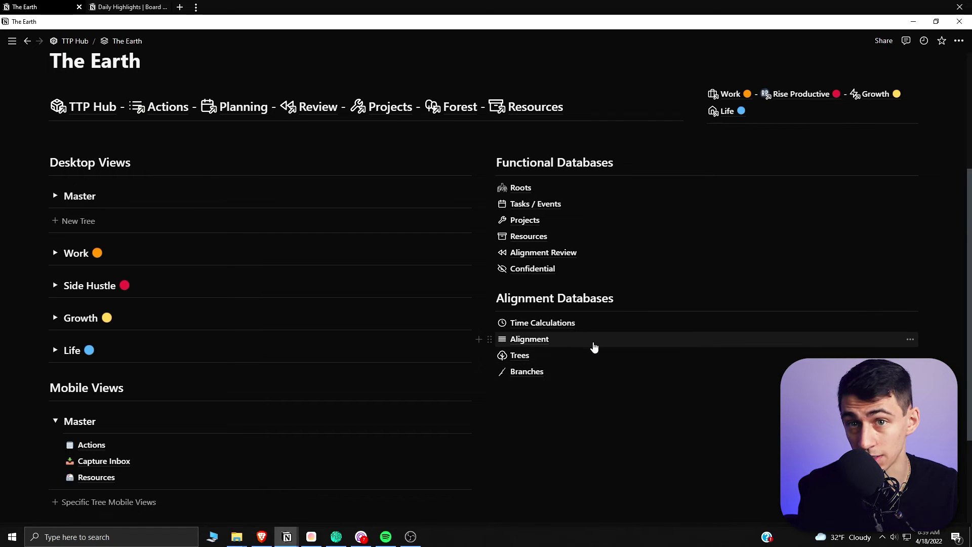
key(alt+Left)
key(alt+Left)
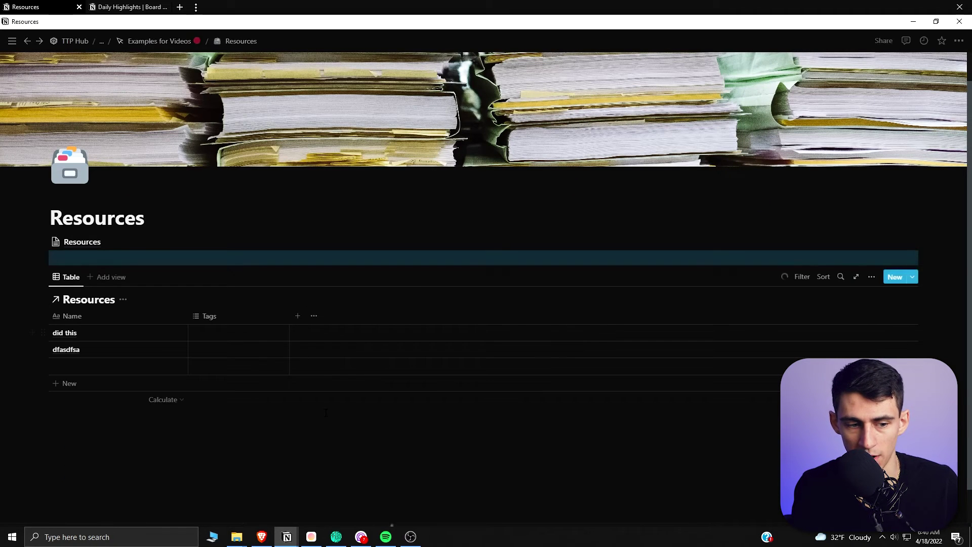
- Rename the 'did this' entry to 'Second Brain Page' from its opened page
mouse_move(177, 339)
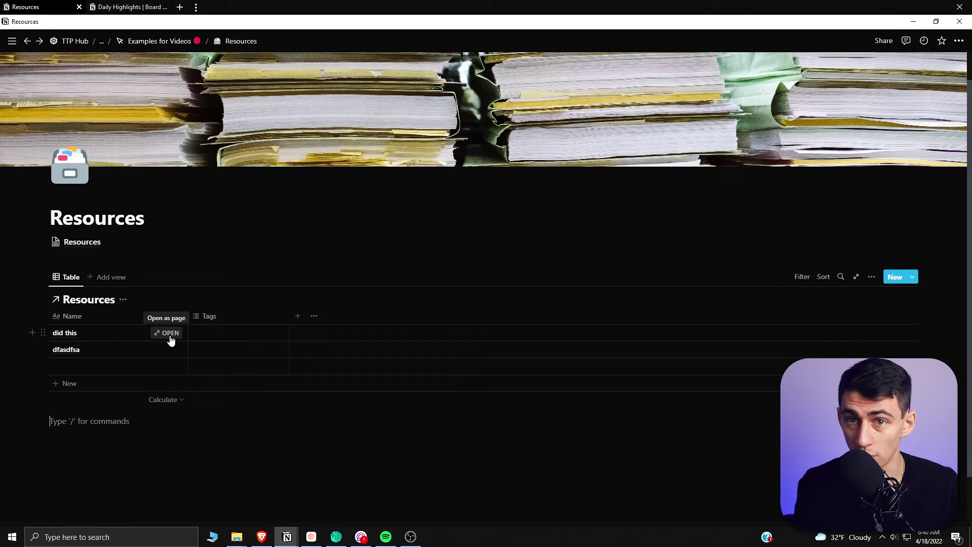
click(171, 339)
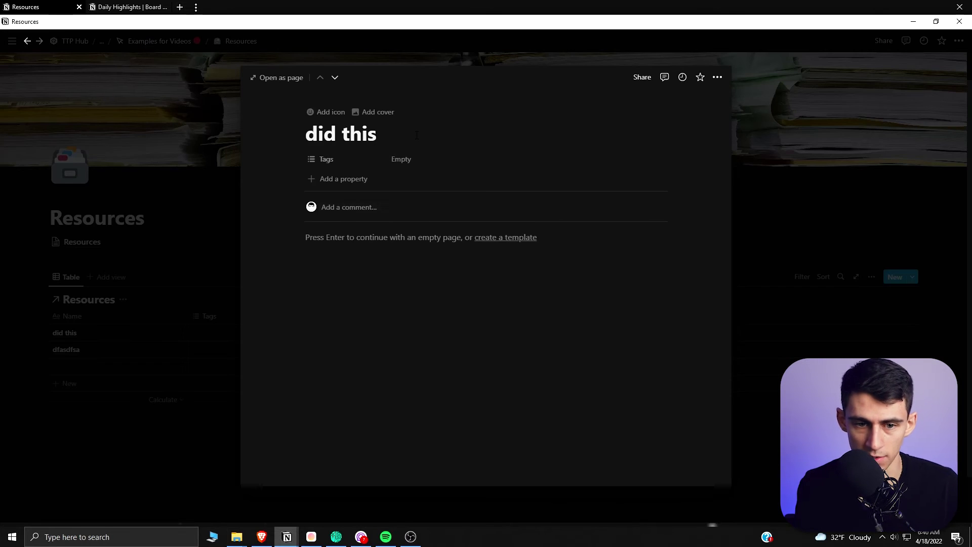
triple_click(416, 136)
text(Second Brain Page)
click(102, 349)
- Rename 'dfasdfsa' to 'Meal Planner' and open it as a page
double_click(103, 350)
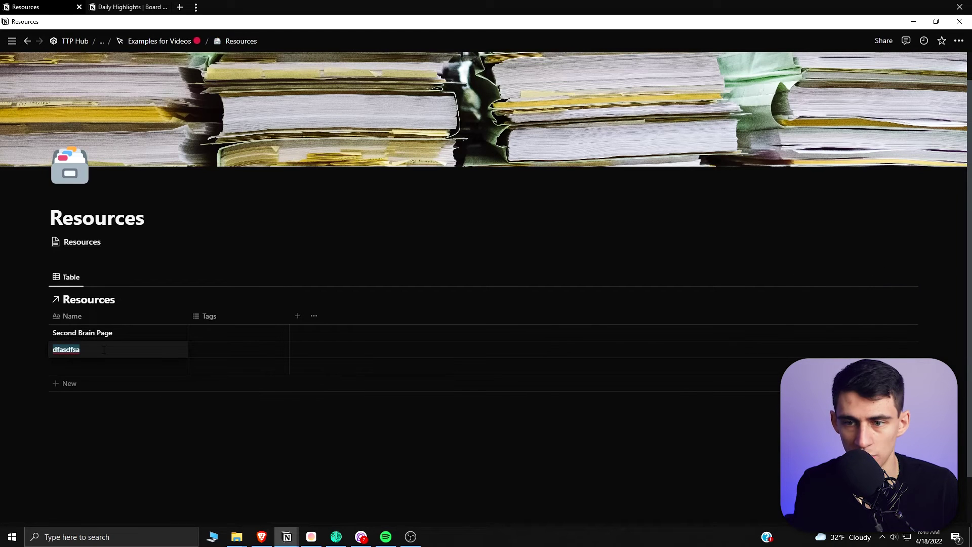
text(Meal Planner)
key(Escape)
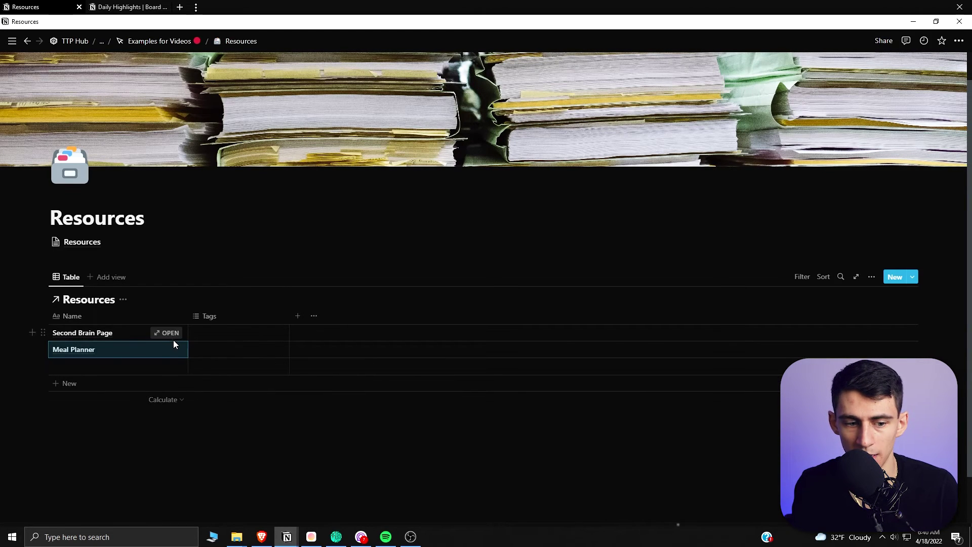
click(175, 353)
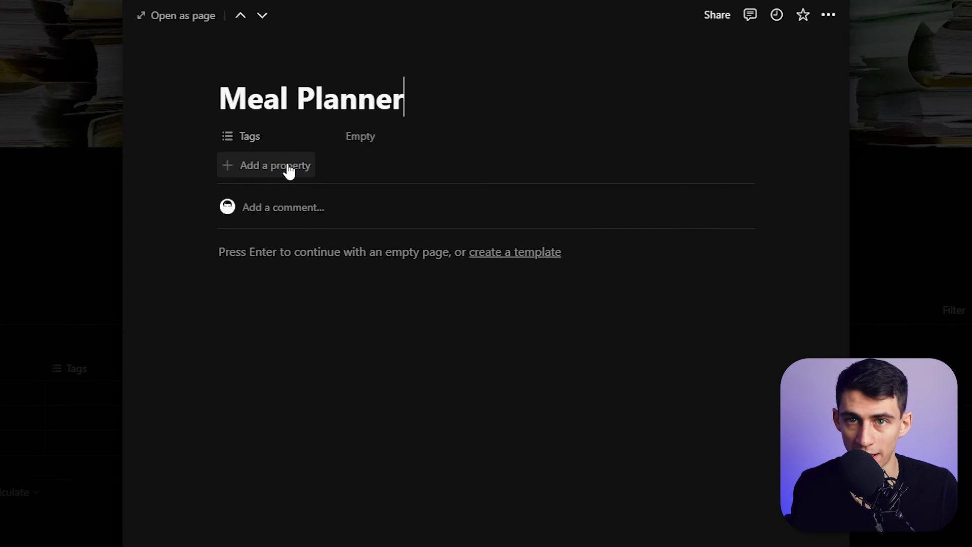
- Add a Checkbox-type property named 'Checkbox' to Resources, then add a second table view
click(289, 171)
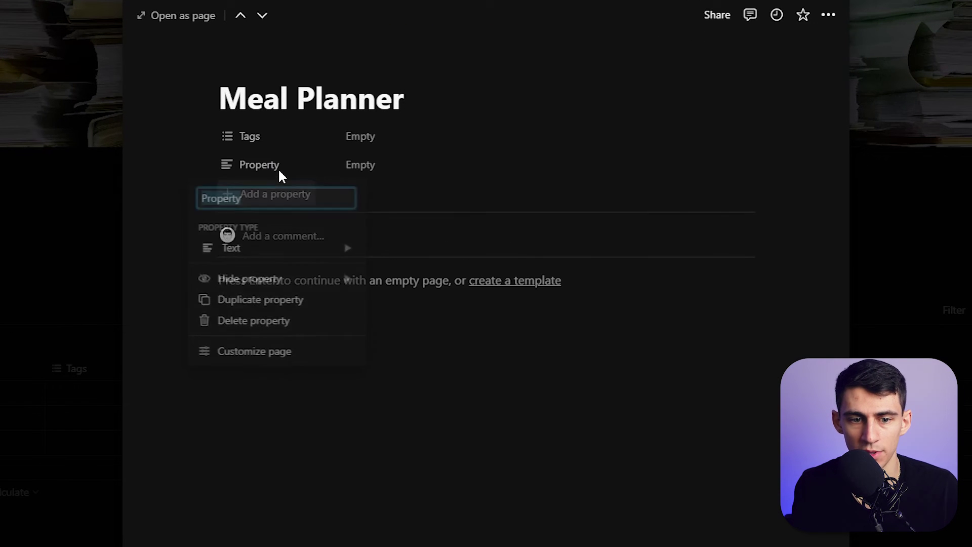
mouse_move(315, 264)
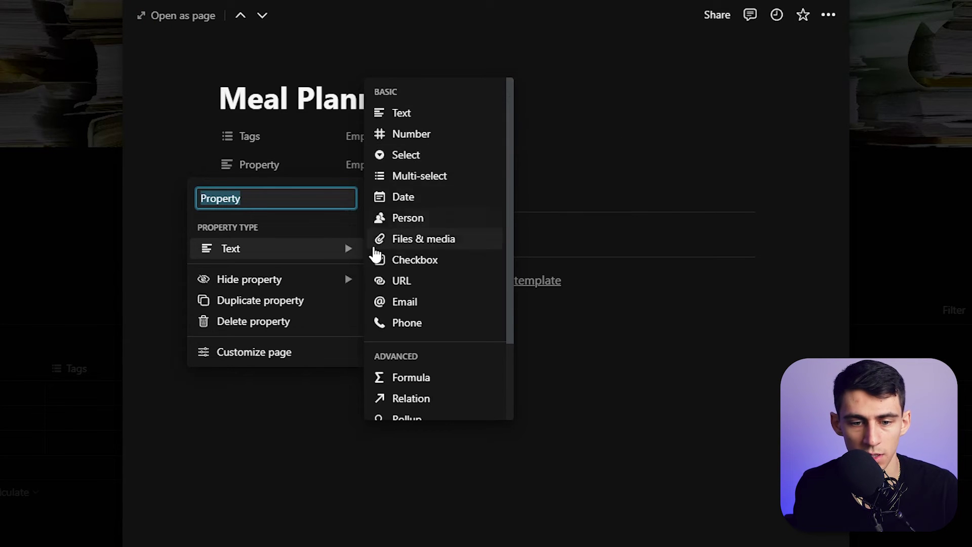
click(405, 261)
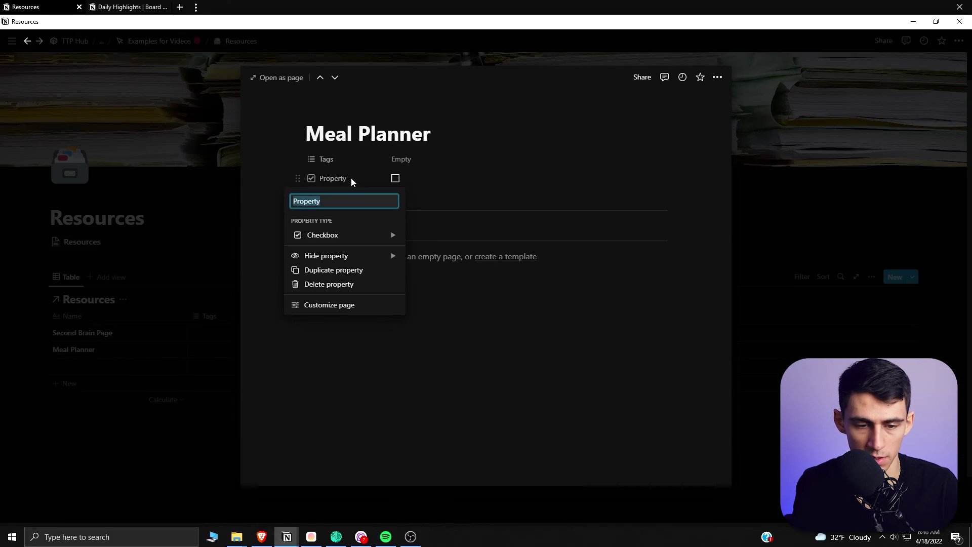
text(Checkbox)
key(Return)
click(139, 319)
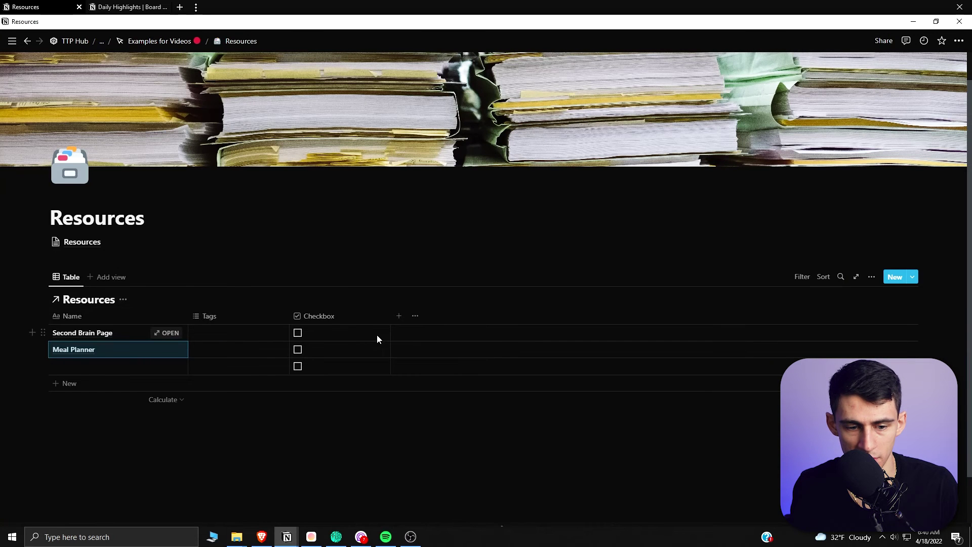
click(115, 279)
- Change the new view's layout to Gallery with Small card size
click(116, 278)
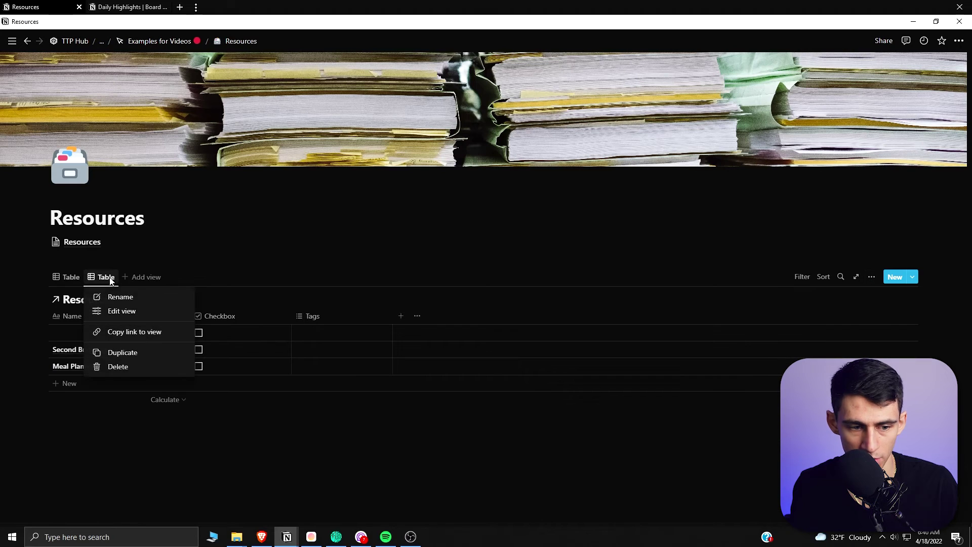
click(128, 311)
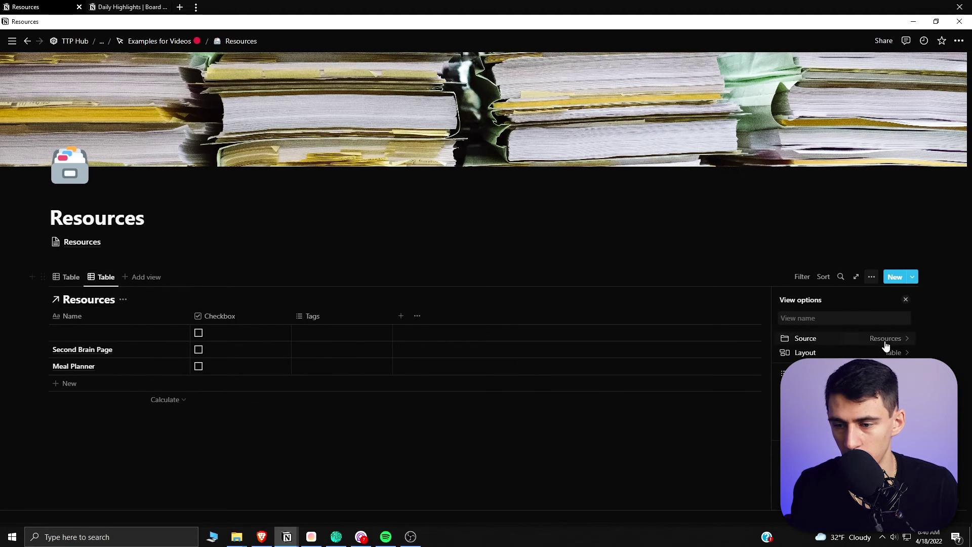
click(830, 349)
click(884, 358)
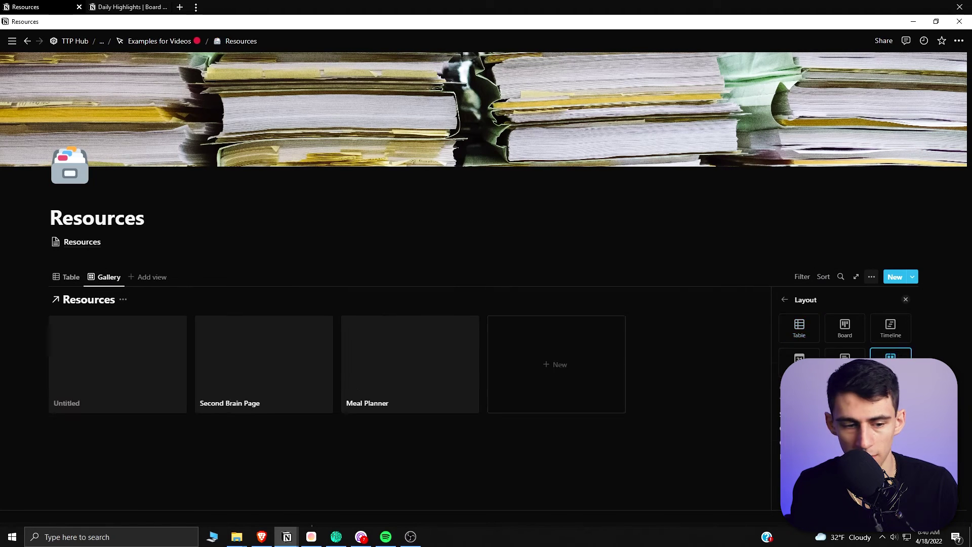
click(858, 351)
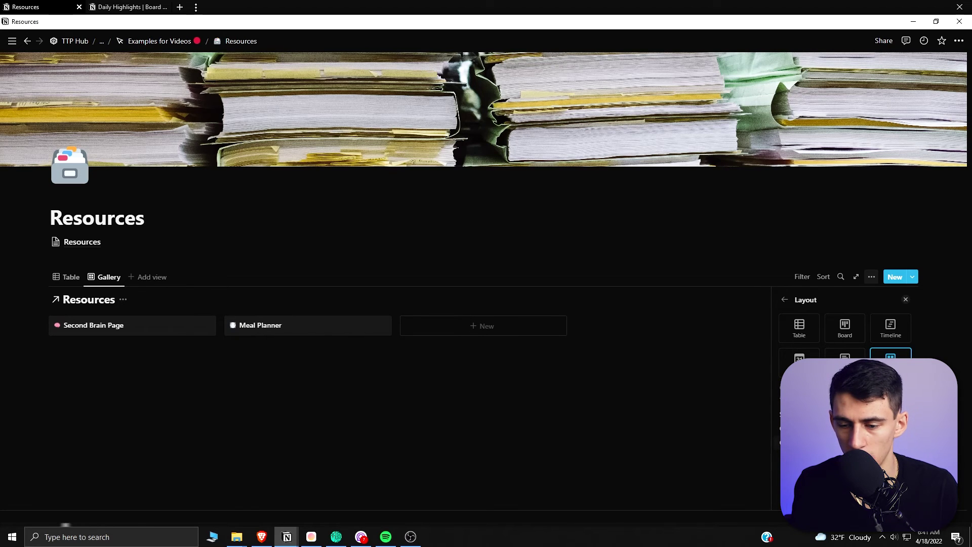
key(Escape)
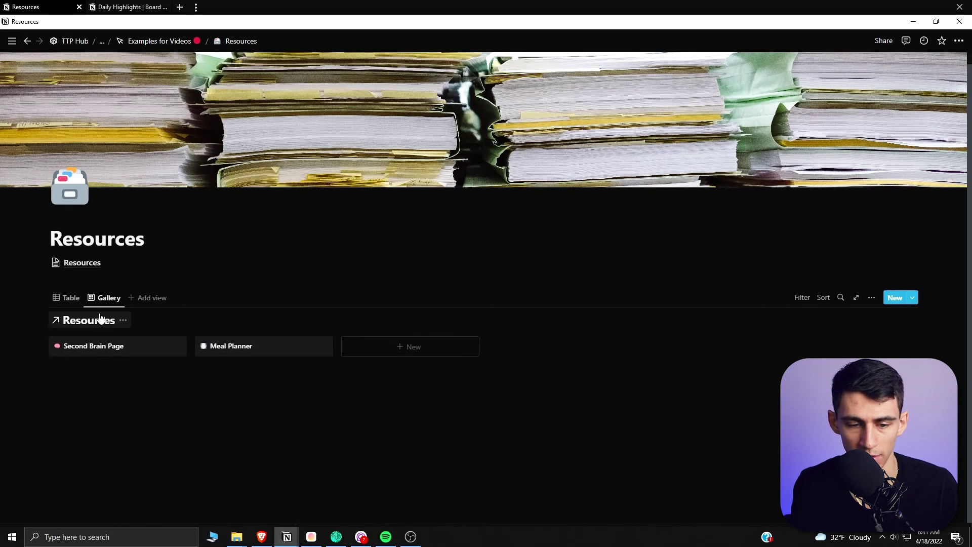
- Filter the gallery to show only resources whose Checkbox is unchecked
click(801, 297)
click(760, 369)
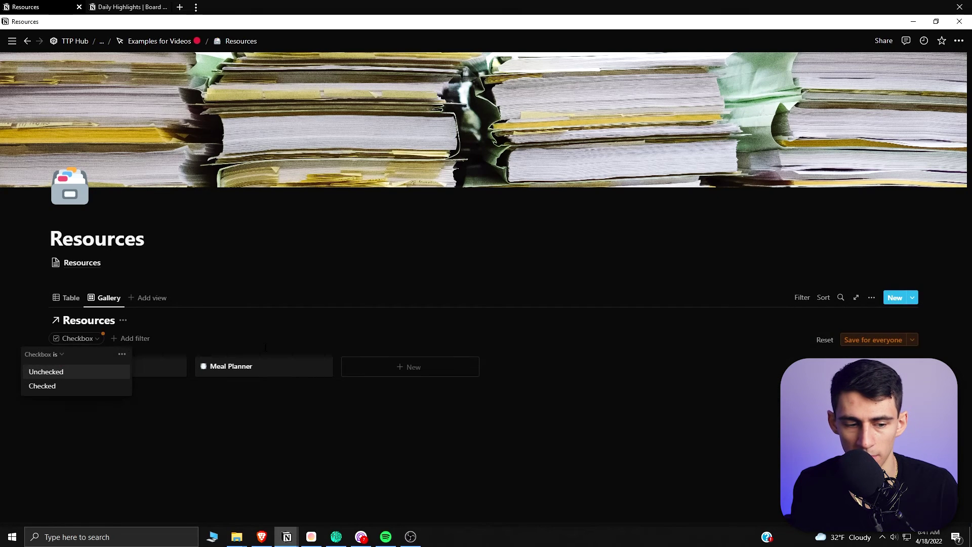
click(397, 384)
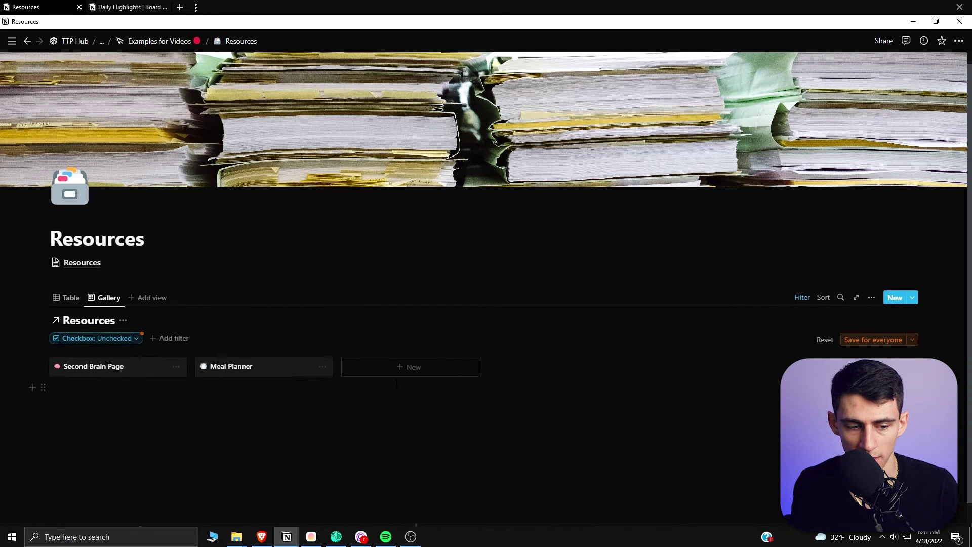
- Tick Meal Planner's Checkbox so it drops out of the gallery
click(229, 368)
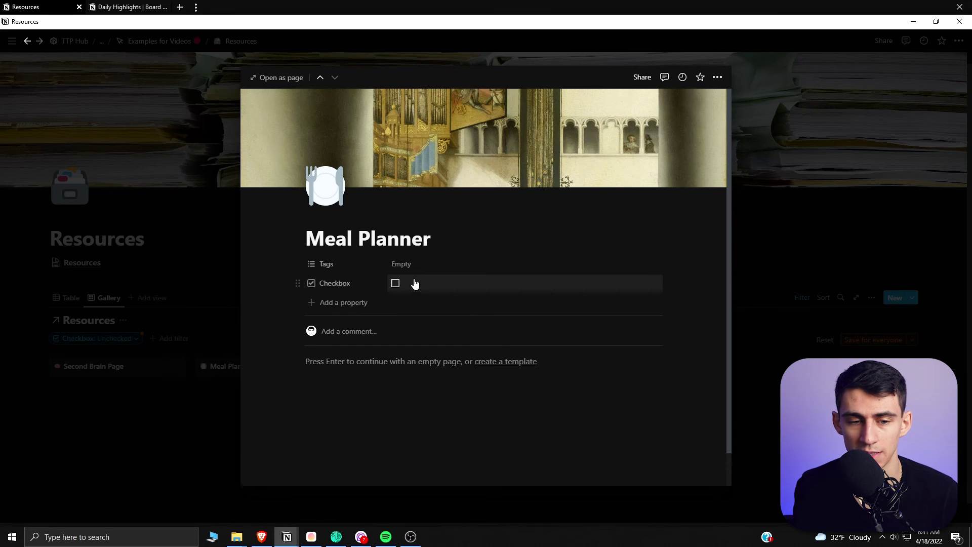
click(396, 283)
click(193, 350)
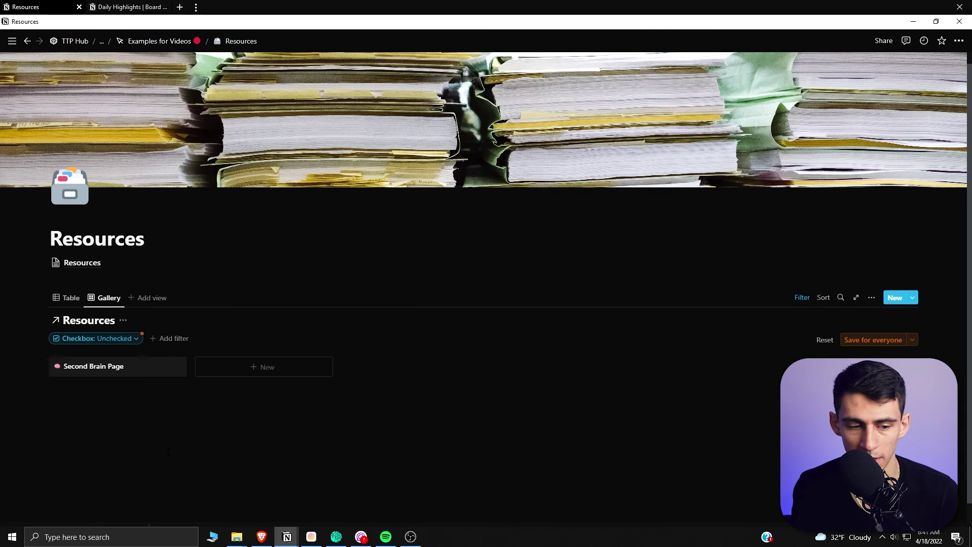
click(192, 399)
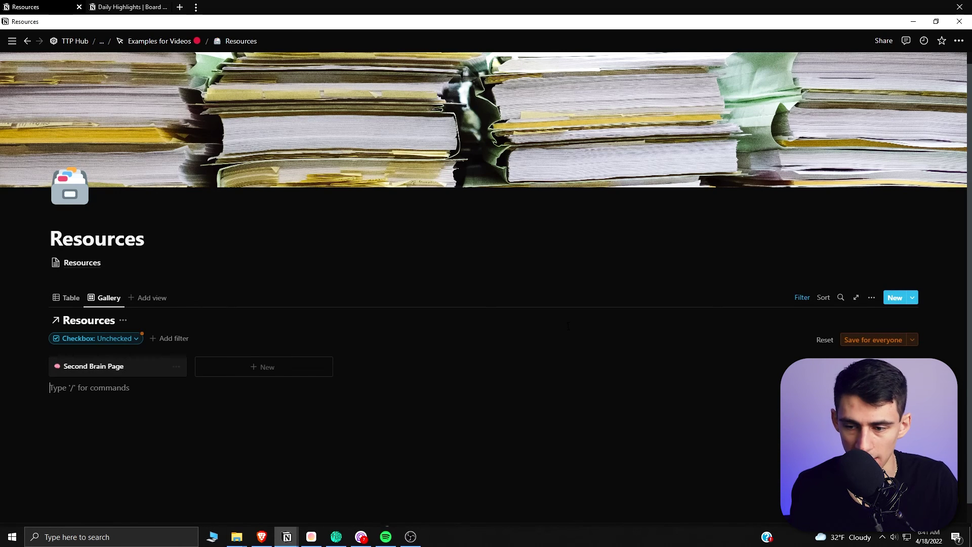
- Save the unchecked filter for everyone, then return to the Resources page
click(854, 345)
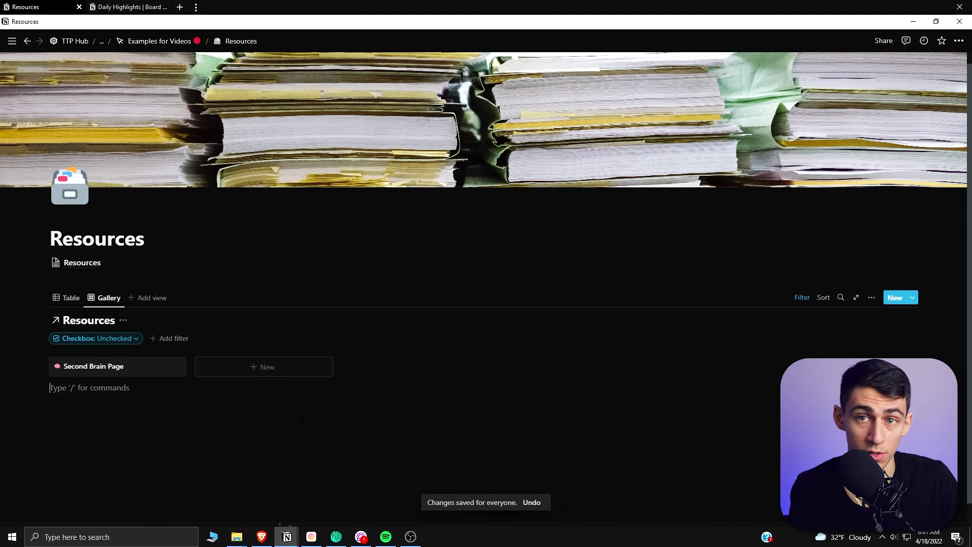
click(115, 261)
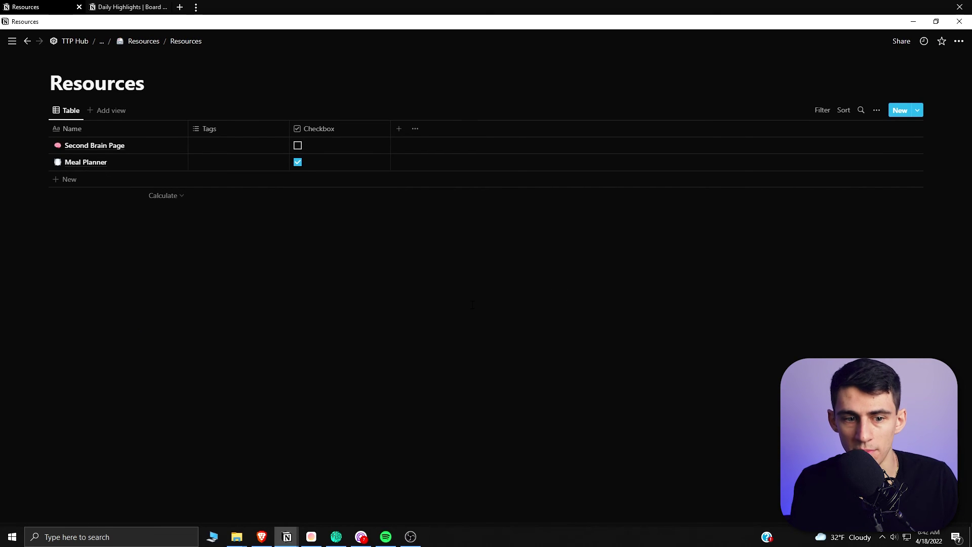
key(ctrl+bracketleft)
- Duplicate the gallery view and name the copy 'Archived Resources'
click(107, 298)
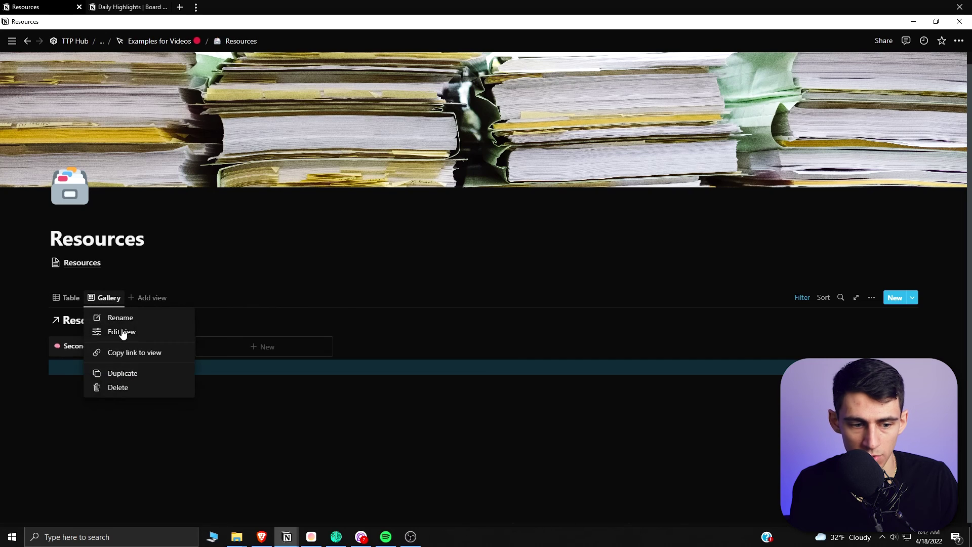
click(128, 373)
click(153, 299)
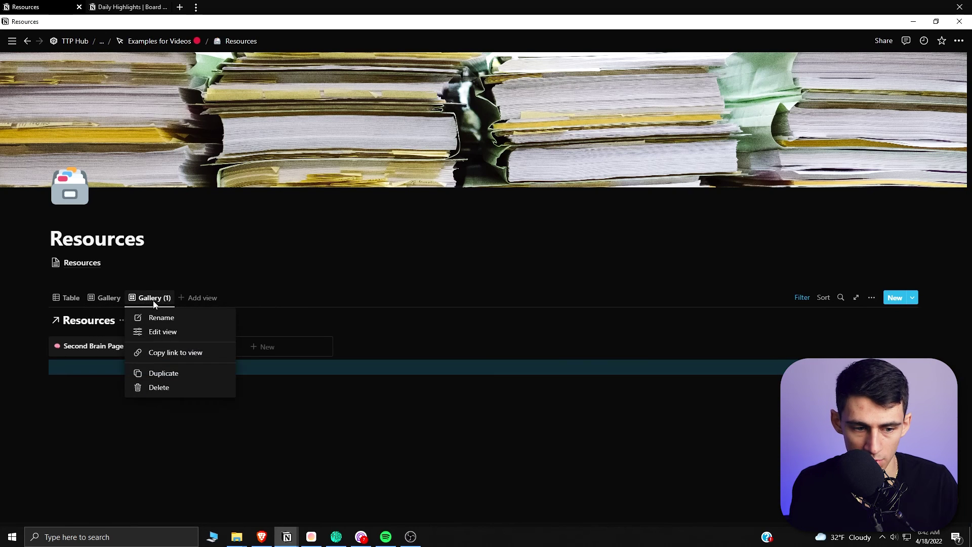
key(Escape)
text(Archived Resour)
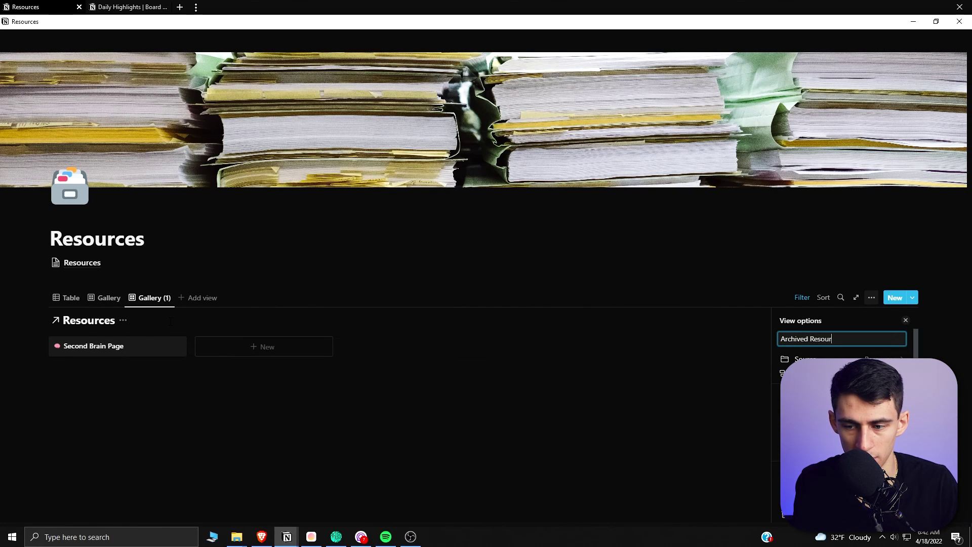
text(ces)
- Rename the original gallery view to 'Current Resources'
click(107, 298)
text(Cur)
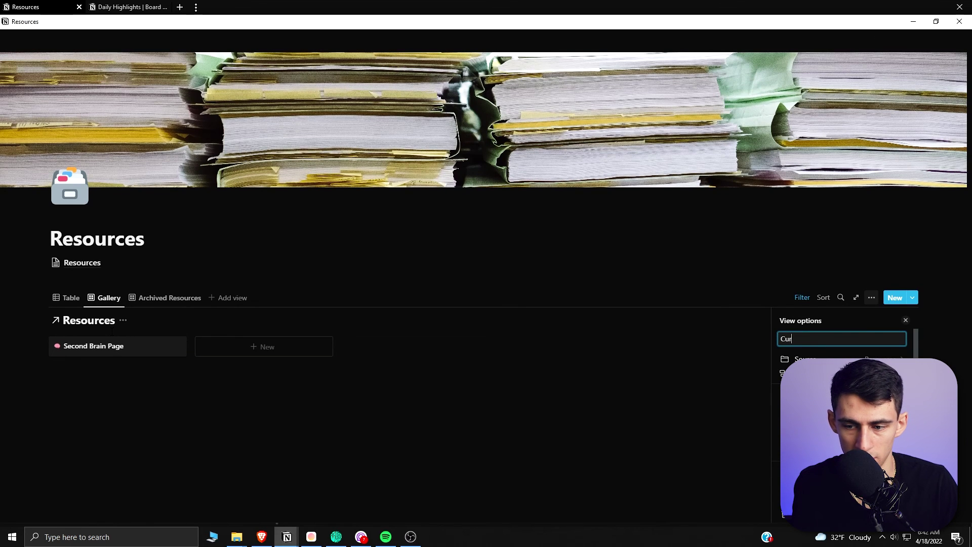
text(rent Resources)
key(Escape)
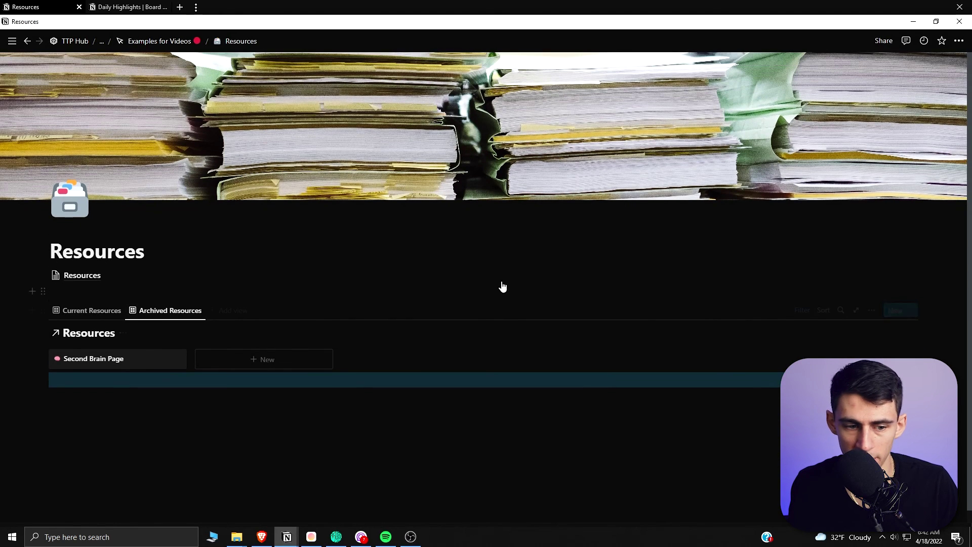
- Change the Archived Resources filter to Checkbox Checked and save it for everyone
click(809, 314)
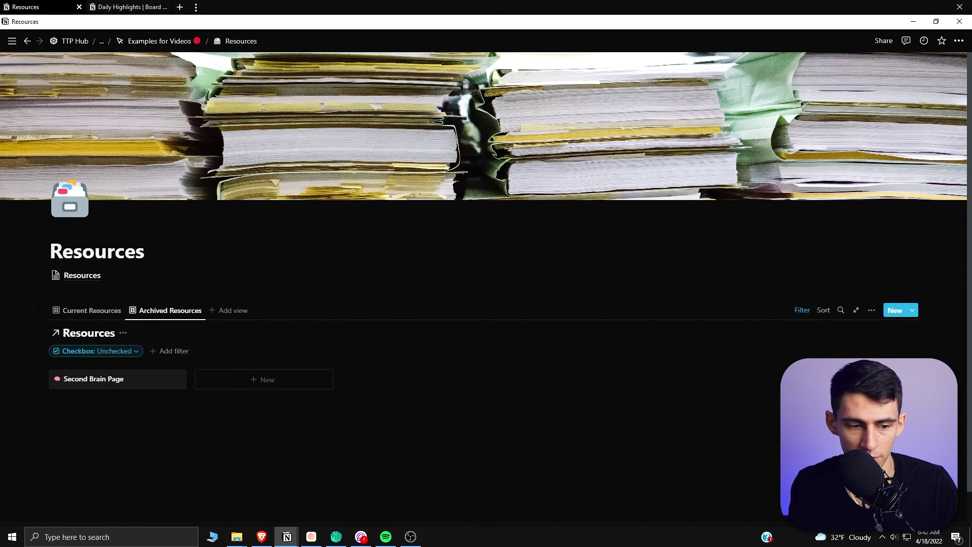
click(96, 355)
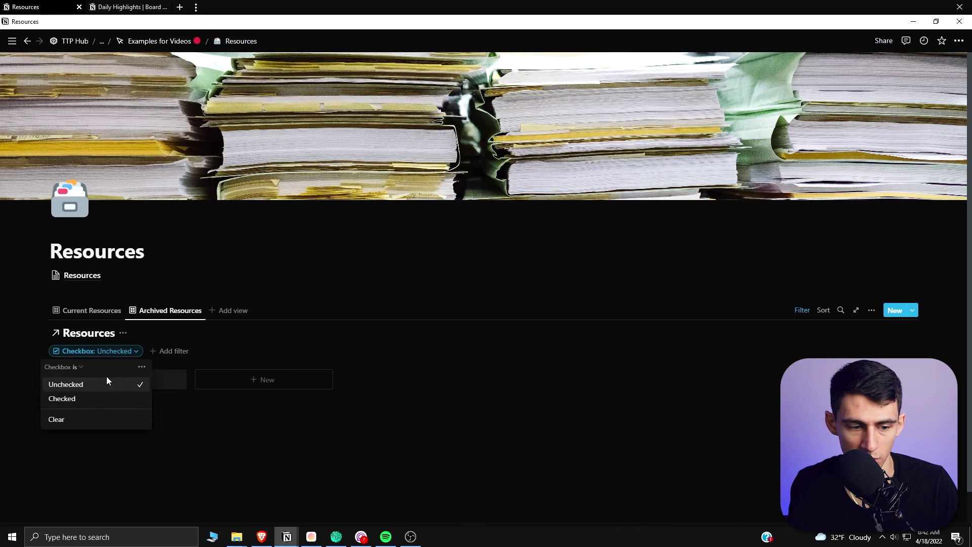
click(86, 400)
click(873, 353)
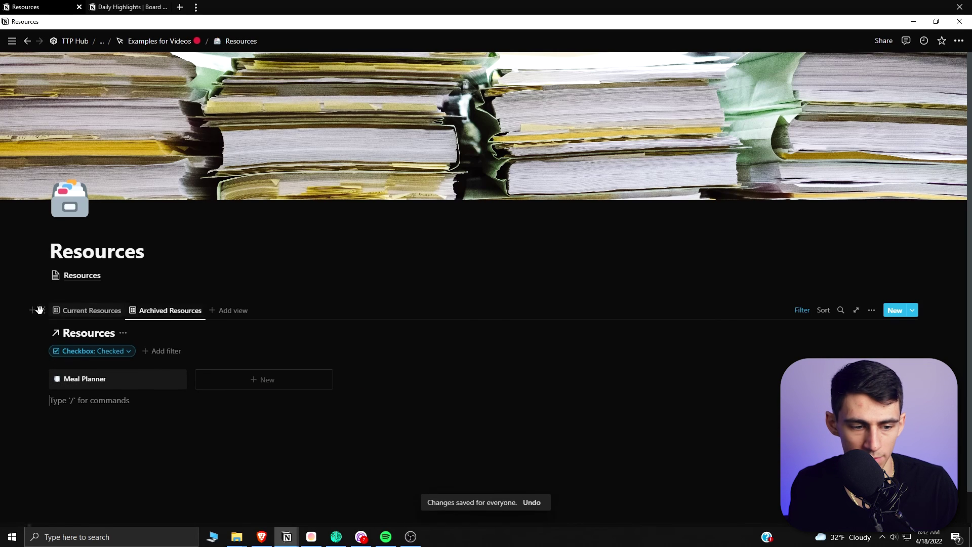
- Compare the two views and finish on Current Resources
click(71, 311)
click(165, 311)
click(107, 312)
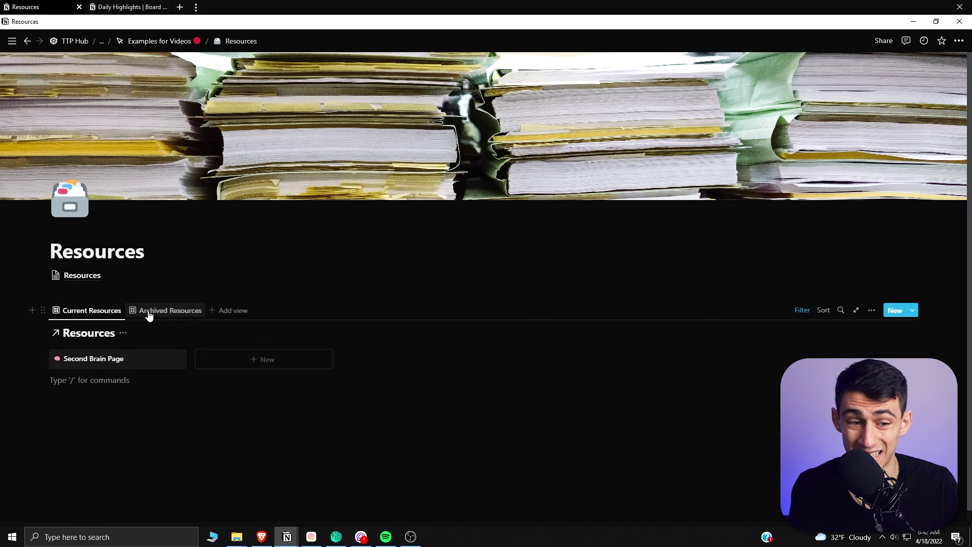